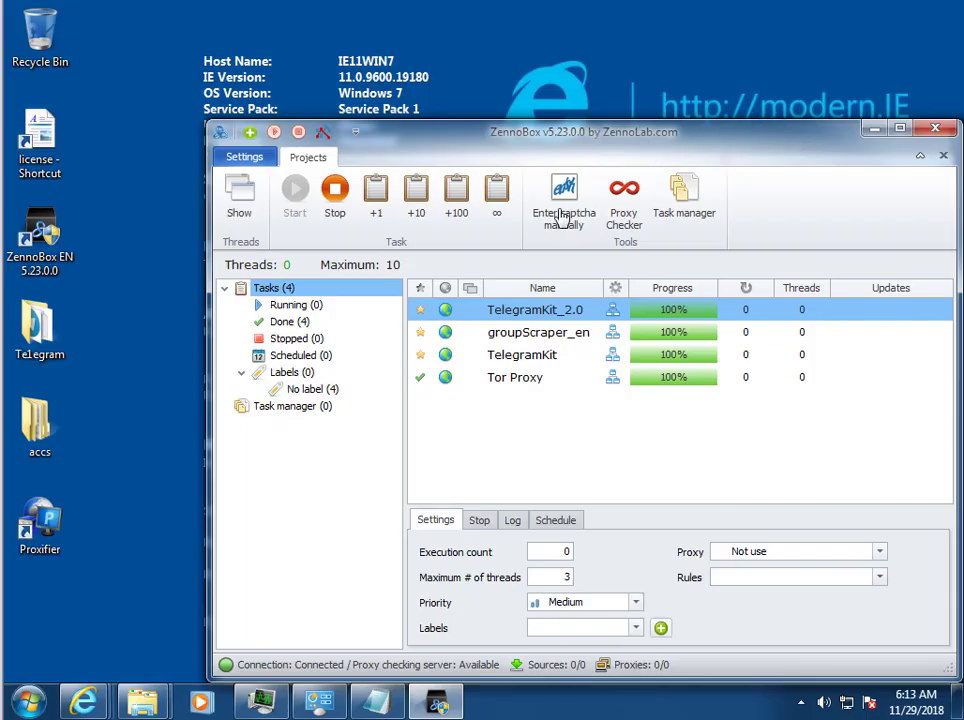
- Open the TelegramKit_2.0 input parameters and choose the Sending messages work mode with Proxy set to Yes
right_click(527, 313)
click(577, 326)
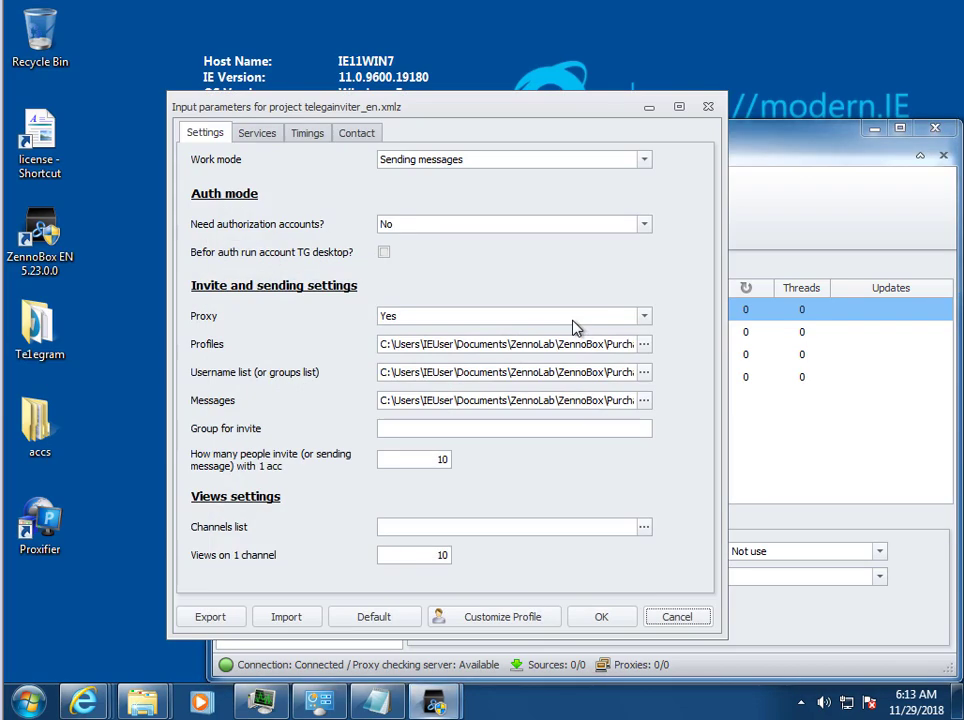
click(644, 160)
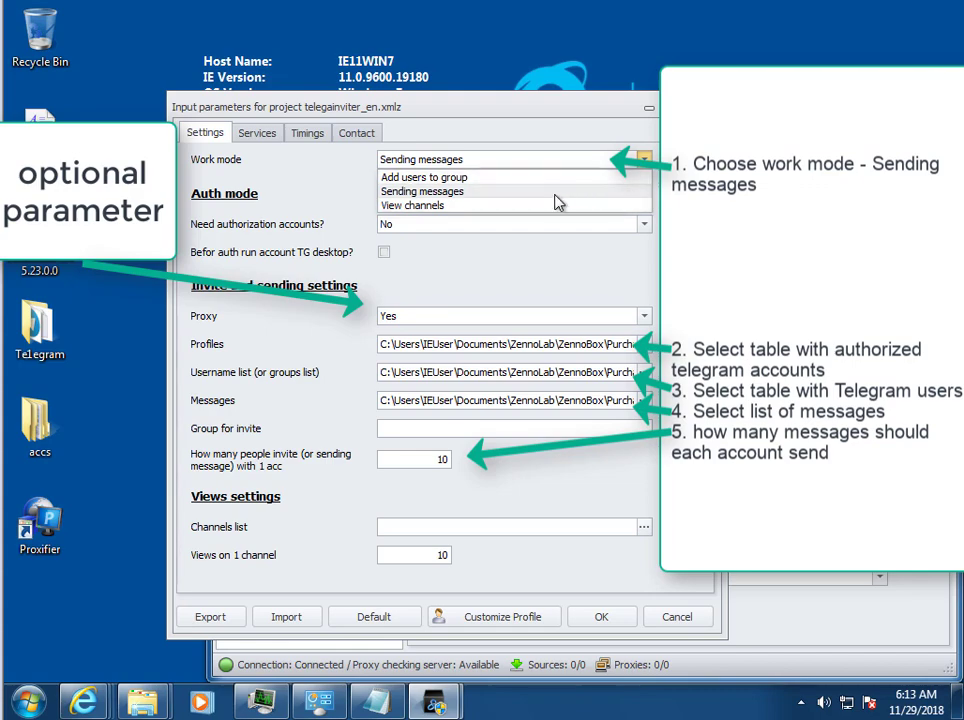
click(588, 198)
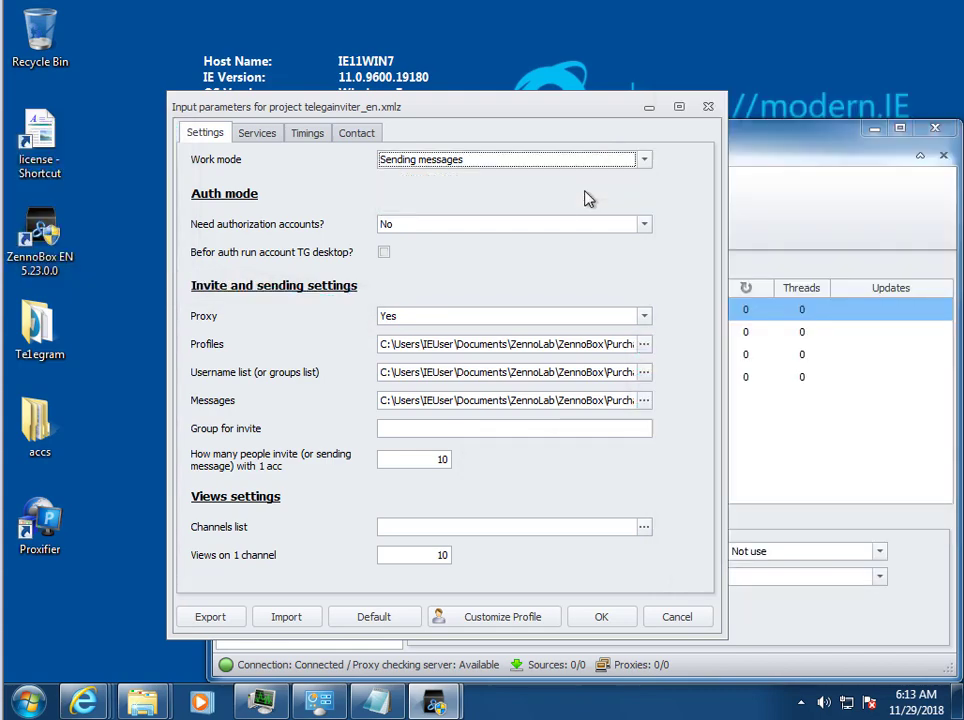
click(644, 225)
click(645, 316)
click(583, 348)
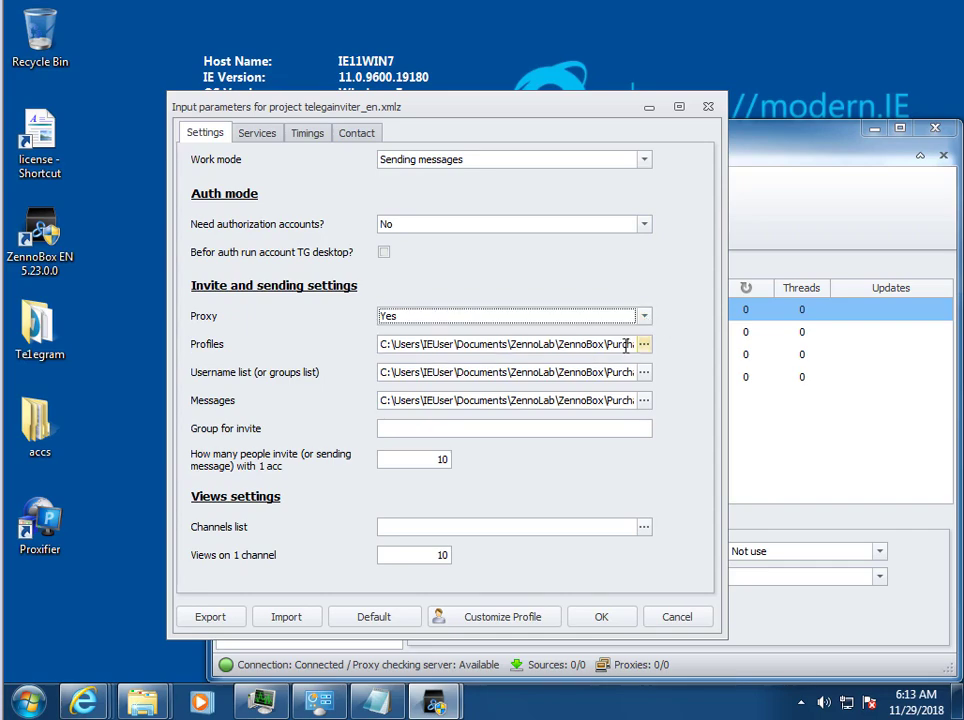
- Check the accounts in the profiles workbook and load it as the Profiles file
drag(625, 344, 690, 347)
click(645, 344)
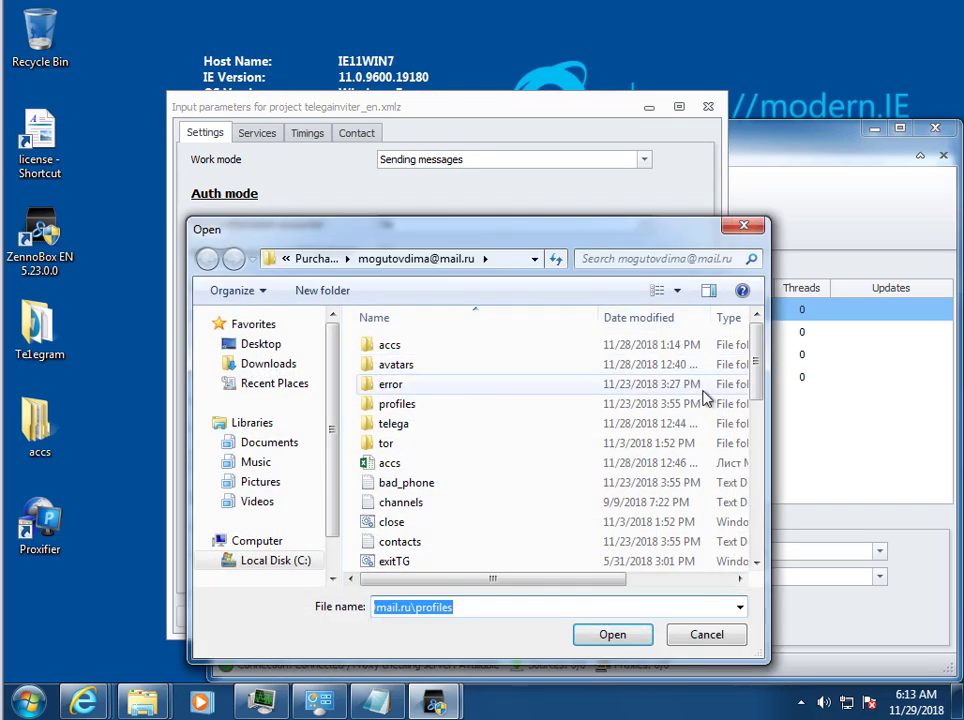
scroll(757, 418, down, 1)
drag(757, 418, 760, 526)
click(519, 401)
right_click(519, 404)
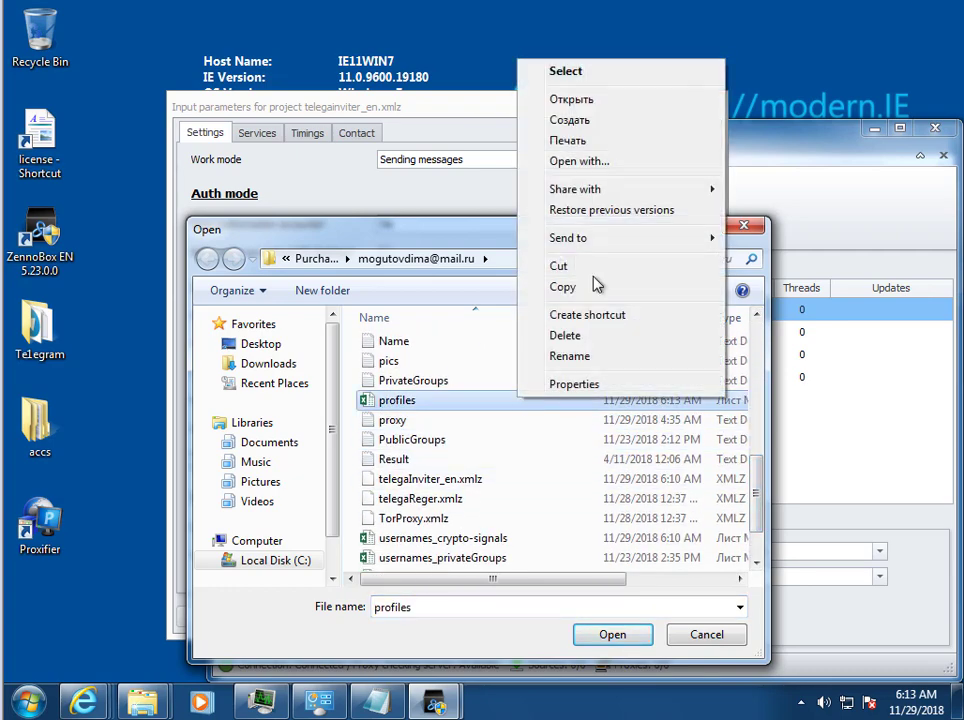
click(600, 100)
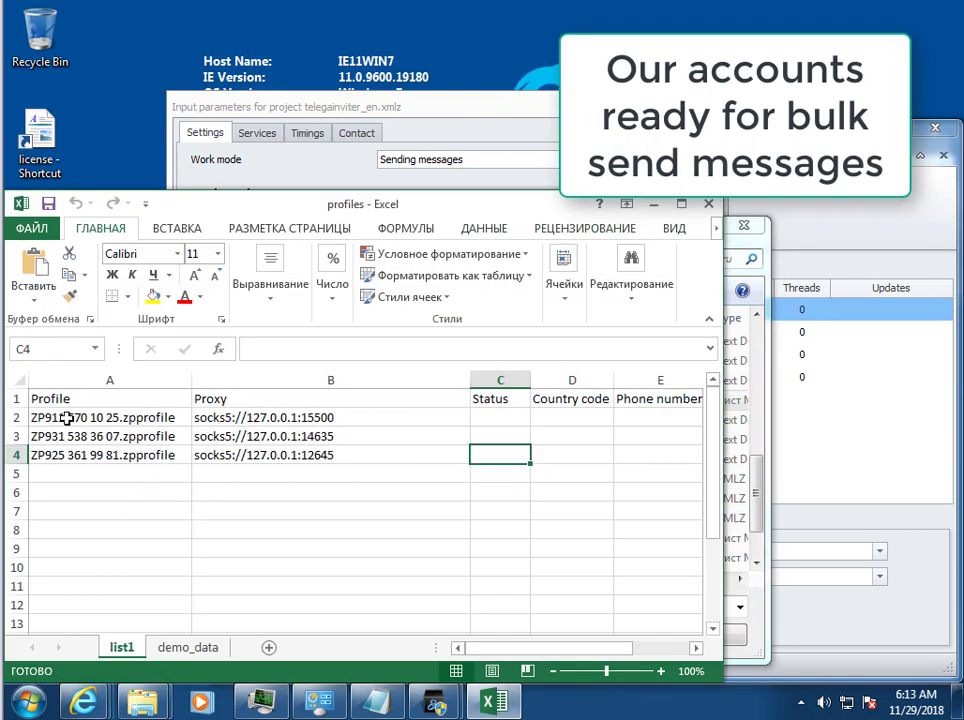
drag(66, 418, 349, 445)
click(709, 204)
double_click(444, 401)
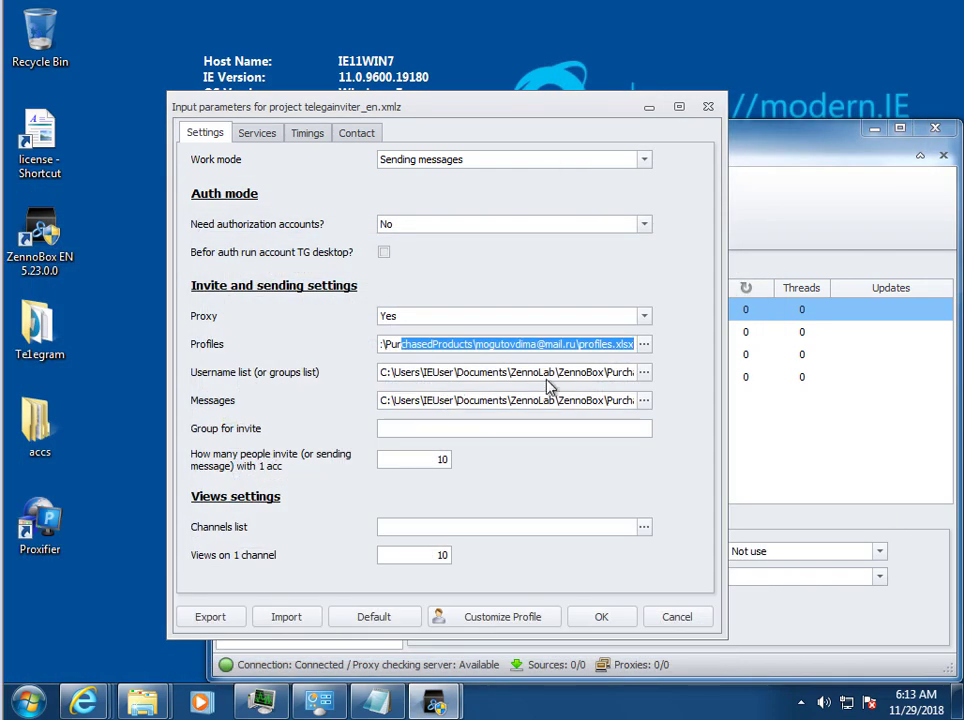
- Check the user rows in the usernames_crypto-signals workbook and load it as the Username list
drag(552, 380, 661, 370)
click(644, 372)
drag(757, 383, 779, 499)
click(597, 527)
right_click(597, 527)
click(675, 222)
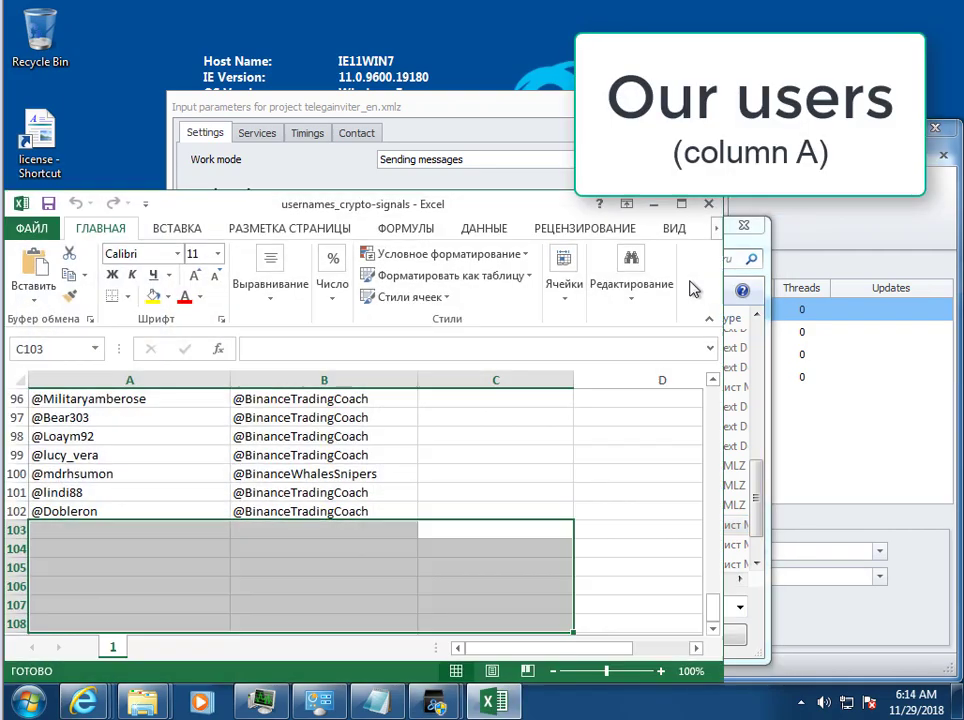
click(656, 455)
mouse_move(714, 606)
mouse_down()
mouse_move(728, 398)
mouse_move(728, 612)
mouse_up()
click(708, 203)
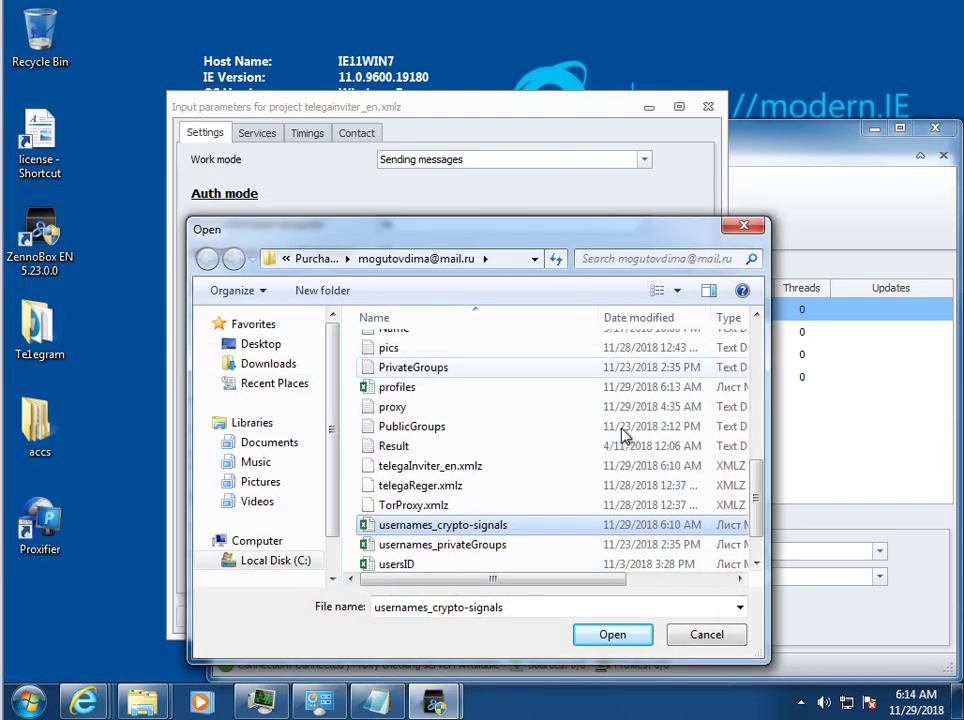
double_click(538, 526)
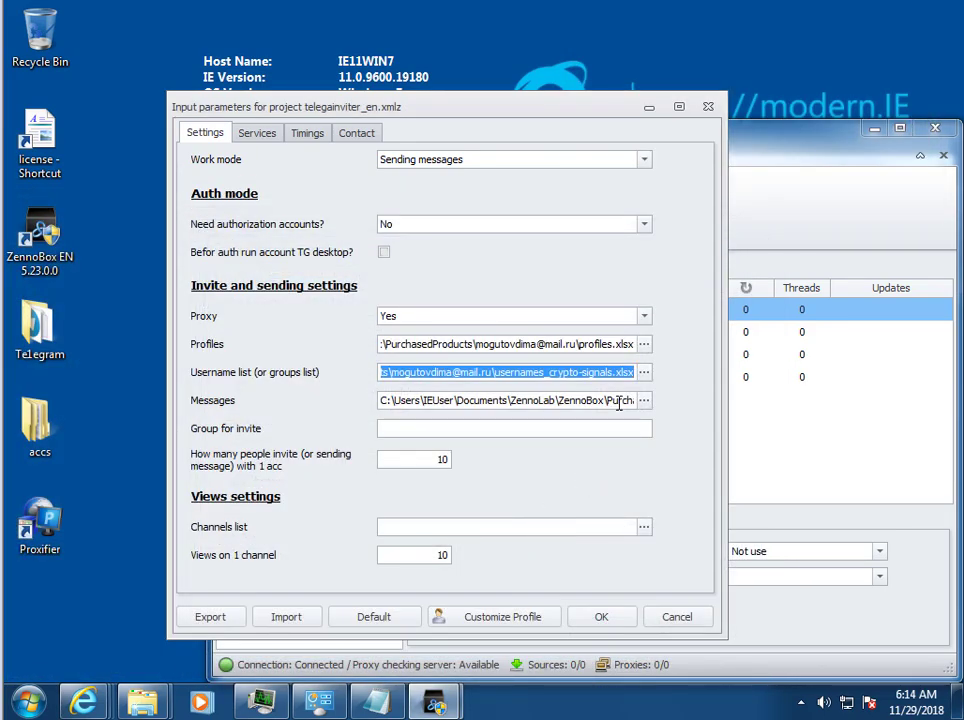
- Check the texts in the messages_list_users file and load it as the Messages file
click(619, 401)
click(646, 401)
drag(754, 398, 758, 482)
click(556, 448)
right_click(557, 450)
click(624, 151)
drag(829, 311, 208, 391)
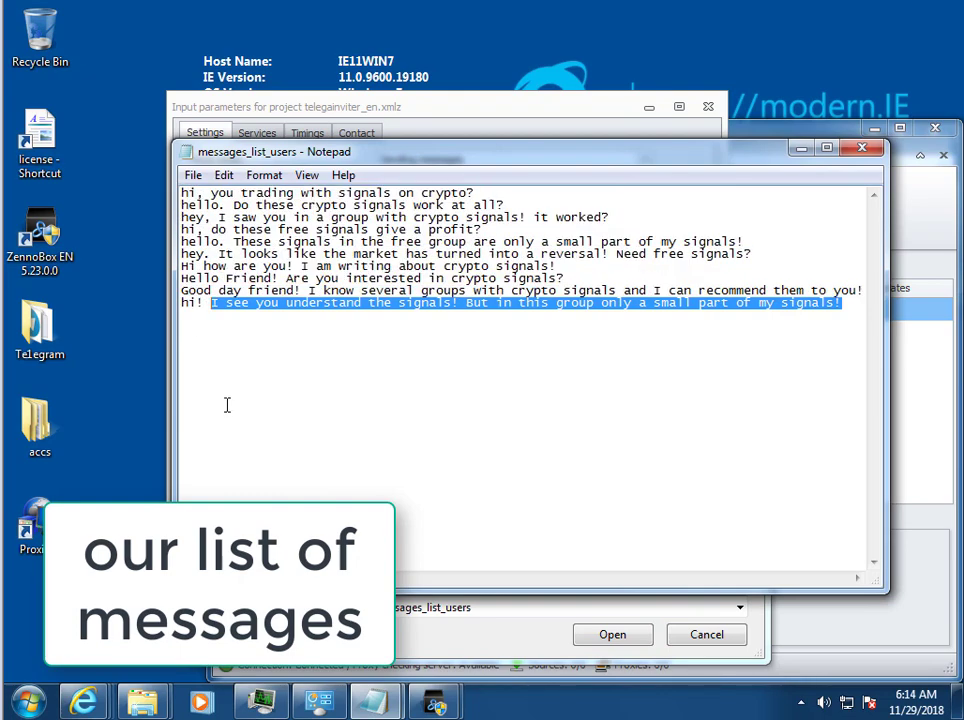
click(227, 404)
click(862, 148)
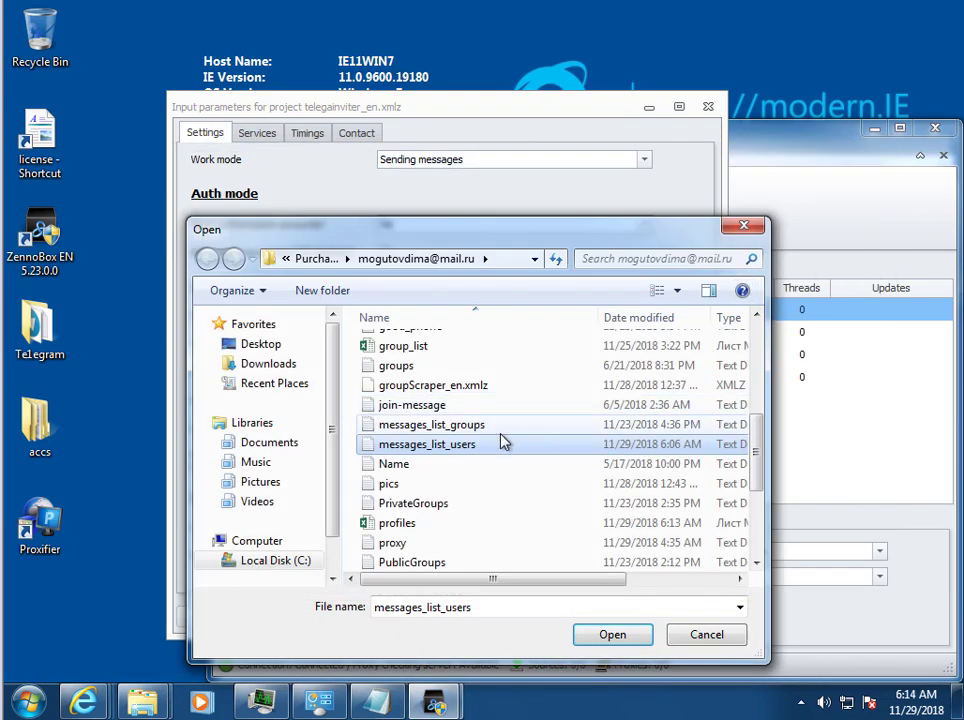
double_click(497, 446)
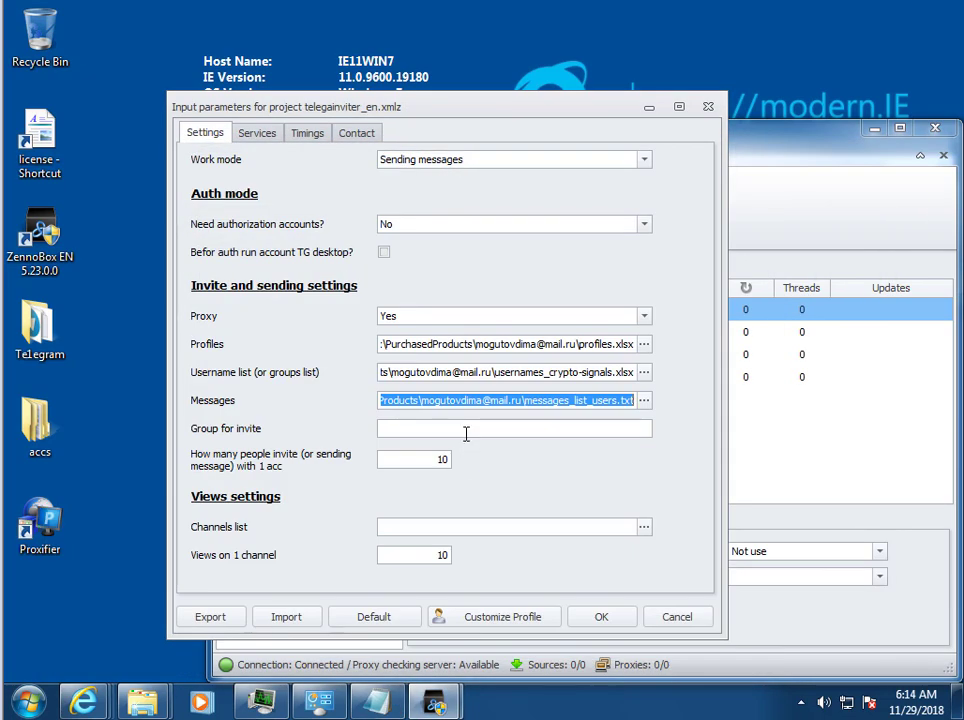
- Set the wait before message send to 5 and accept the project's input parameters
click(466, 429)
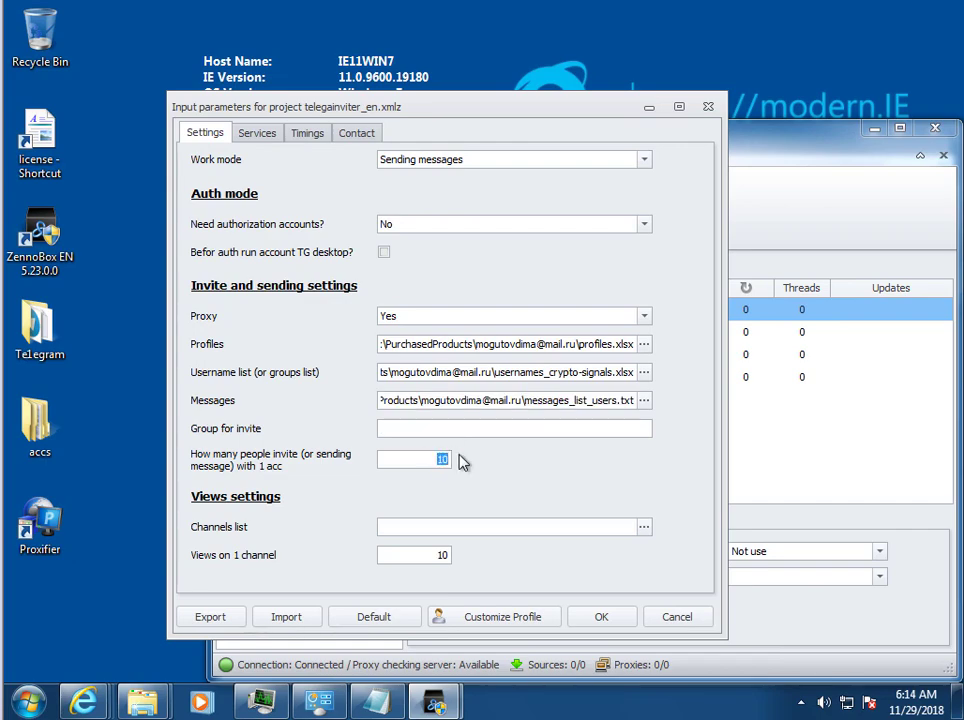
key(Right)
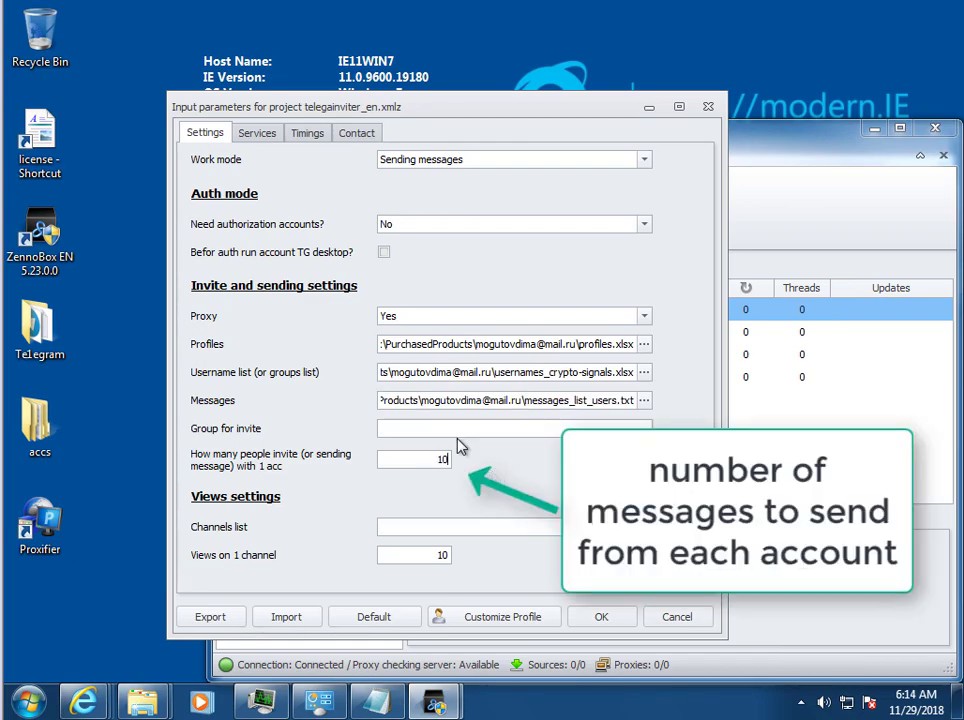
click(308, 133)
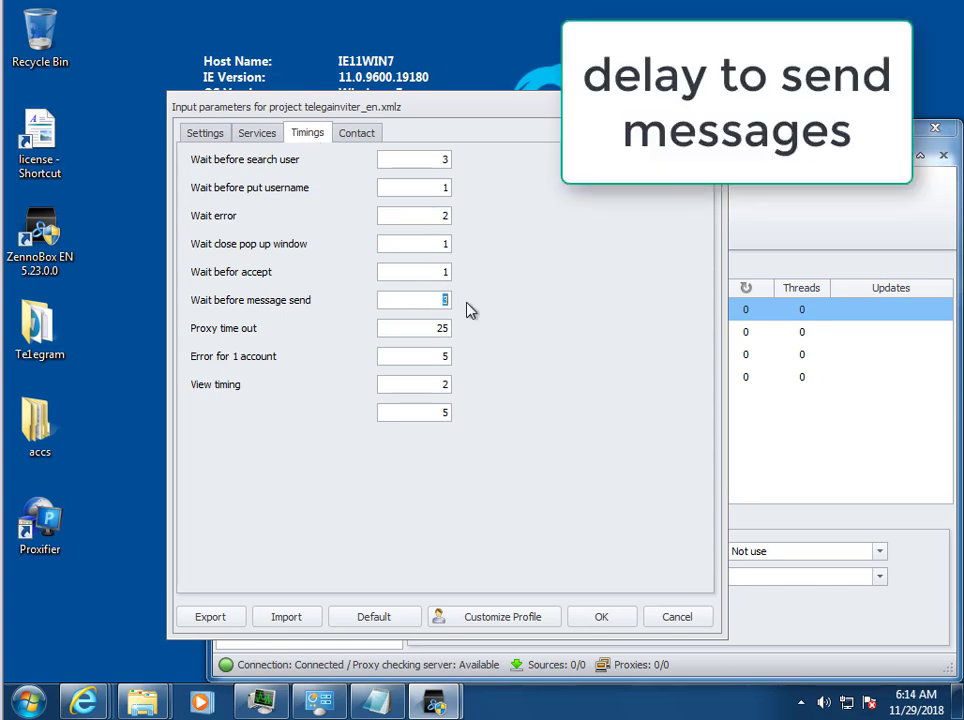
text(5)
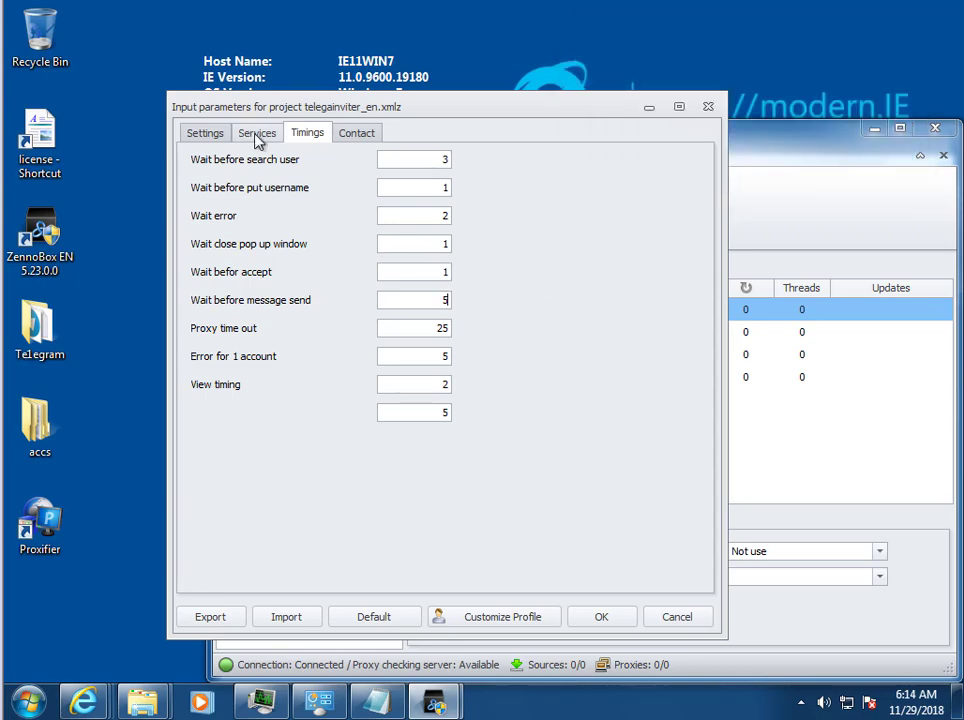
click(256, 133)
click(205, 133)
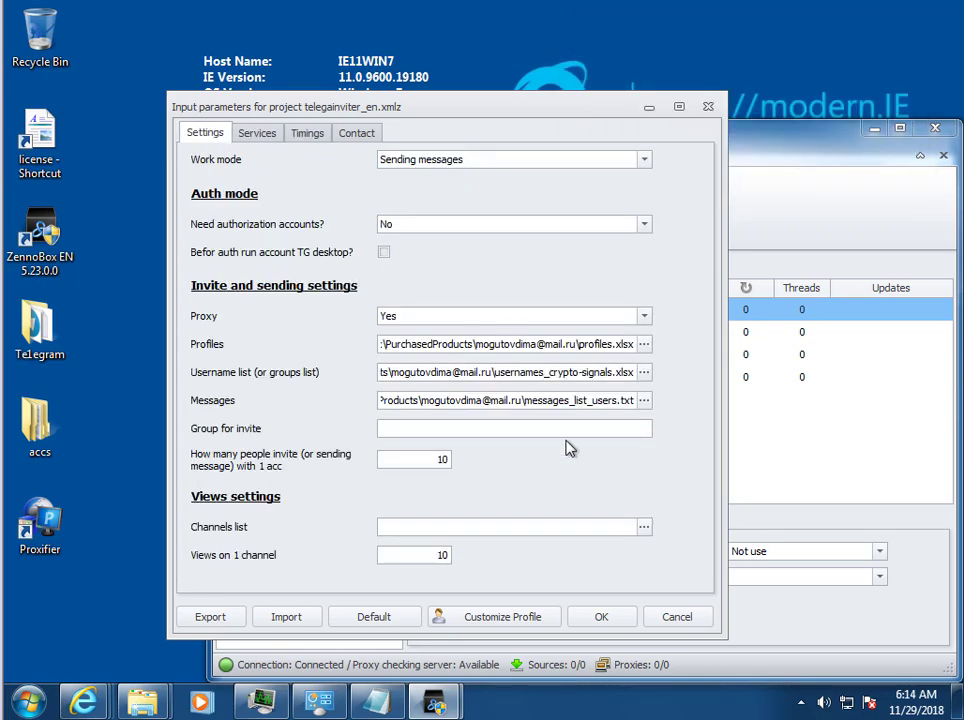
click(603, 621)
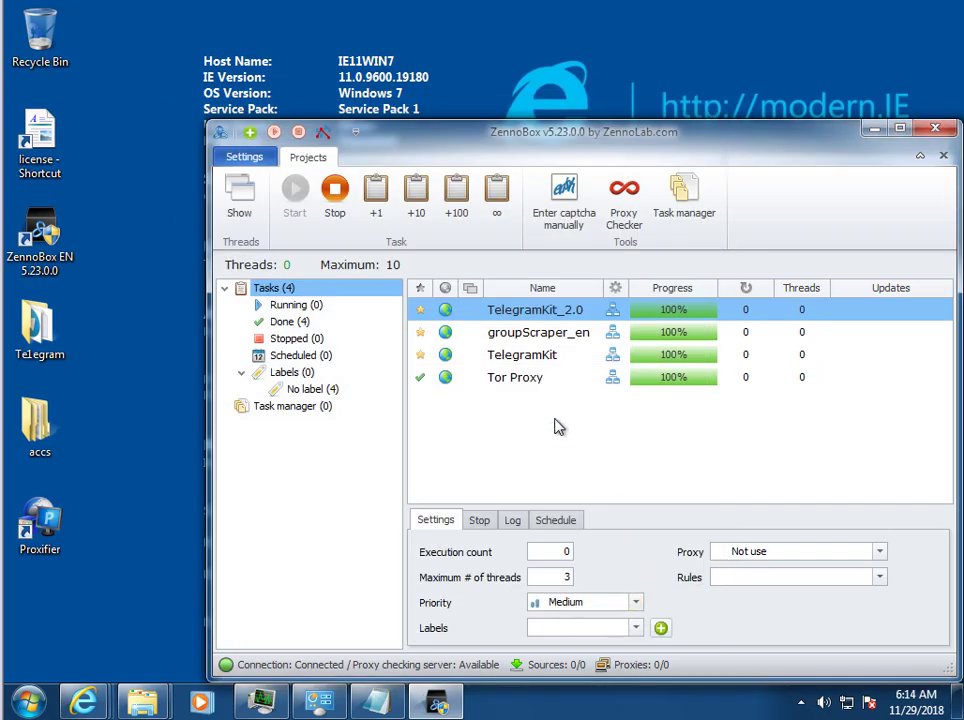
- Start one execution of TelegramKit_2.0 and display its log and hidden browser instance
click(376, 200)
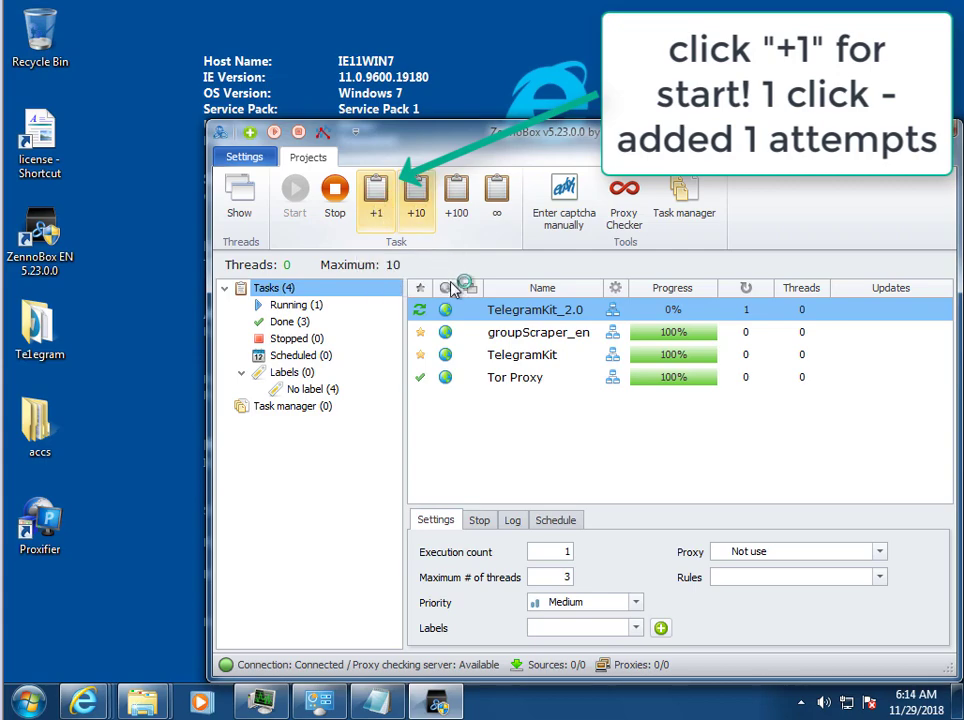
click(514, 521)
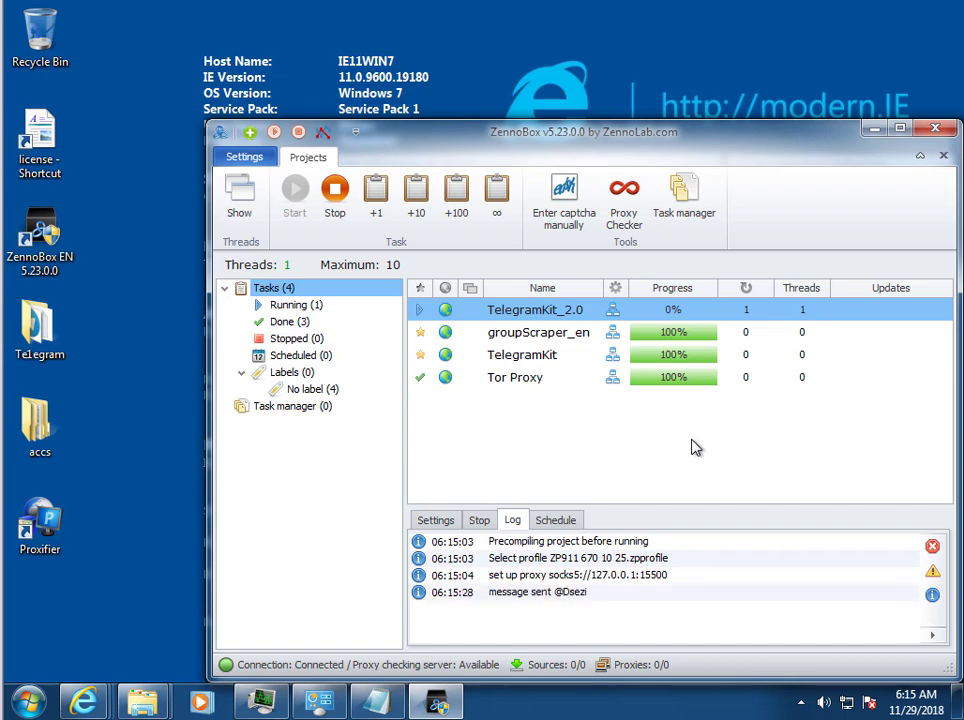
right_click(746, 310)
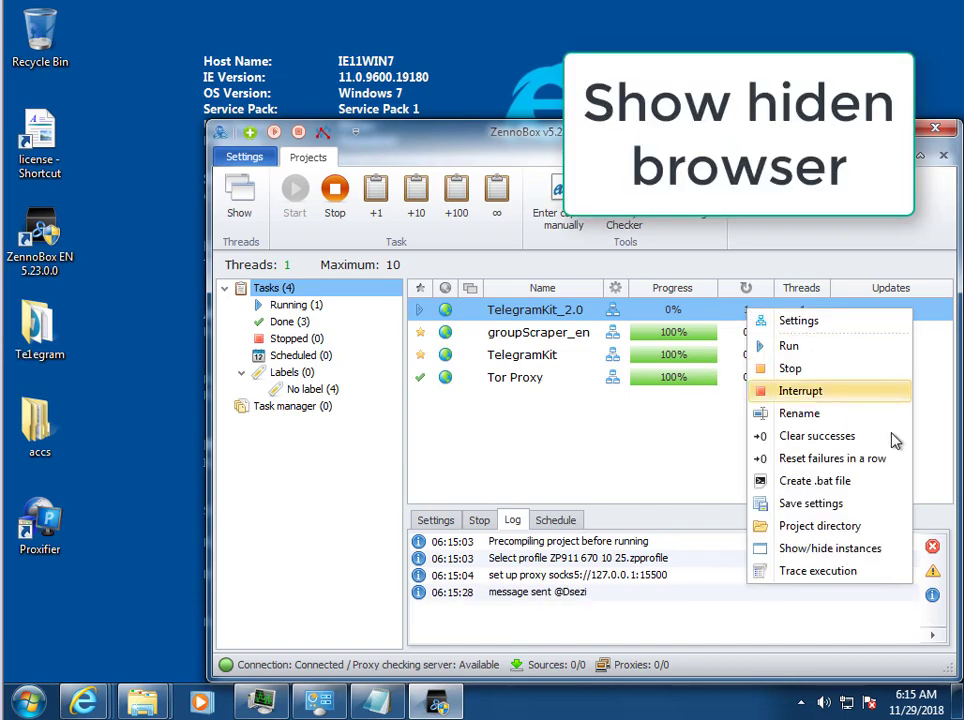
click(887, 551)
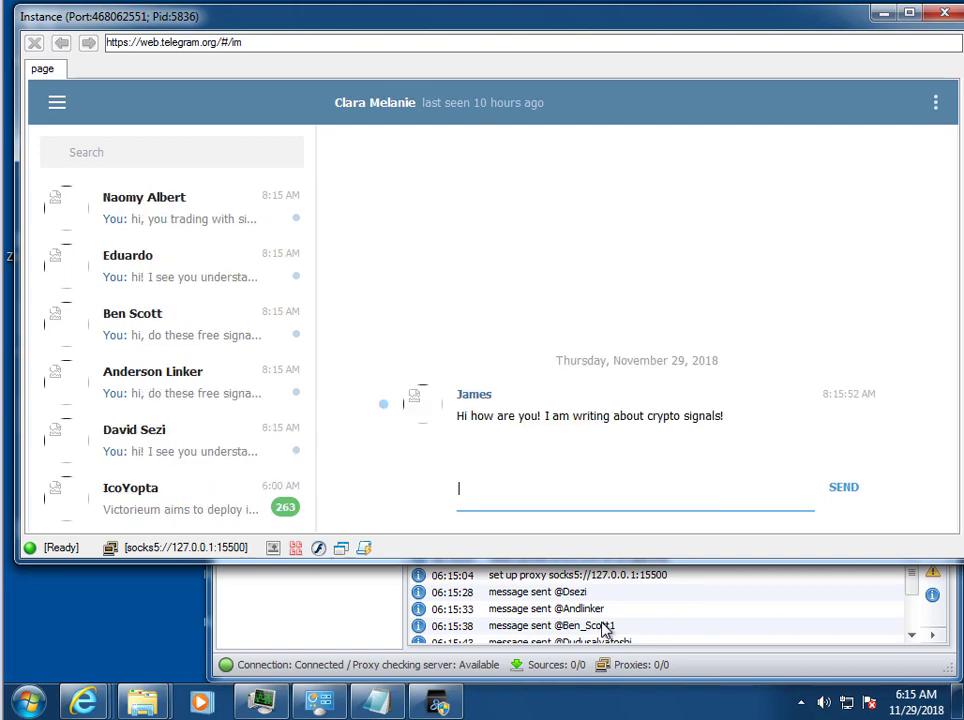
- Review the sent-message entries in the task's log and hide its browser instance
click(605, 628)
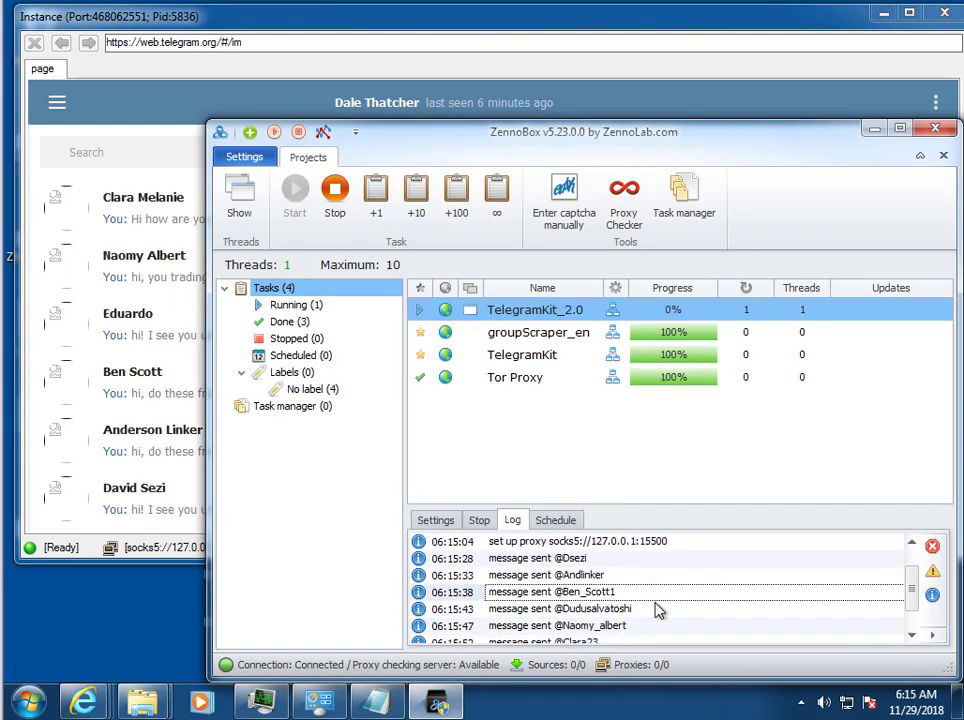
scroll(680, 606, up, 1)
scroll(693, 607, down, 1)
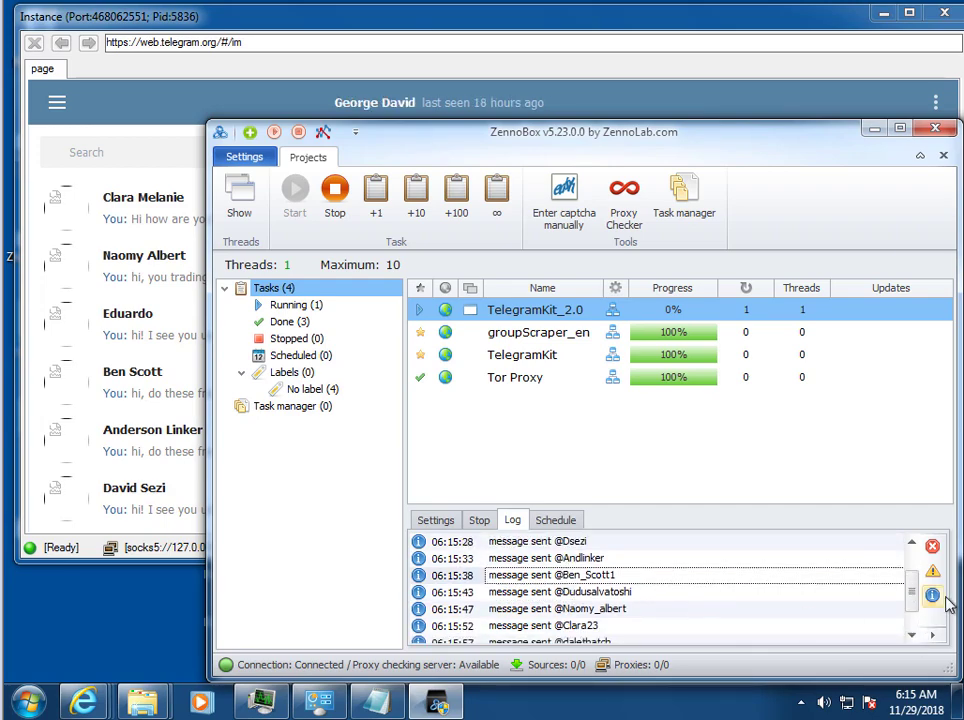
right_click(567, 315)
click(641, 551)
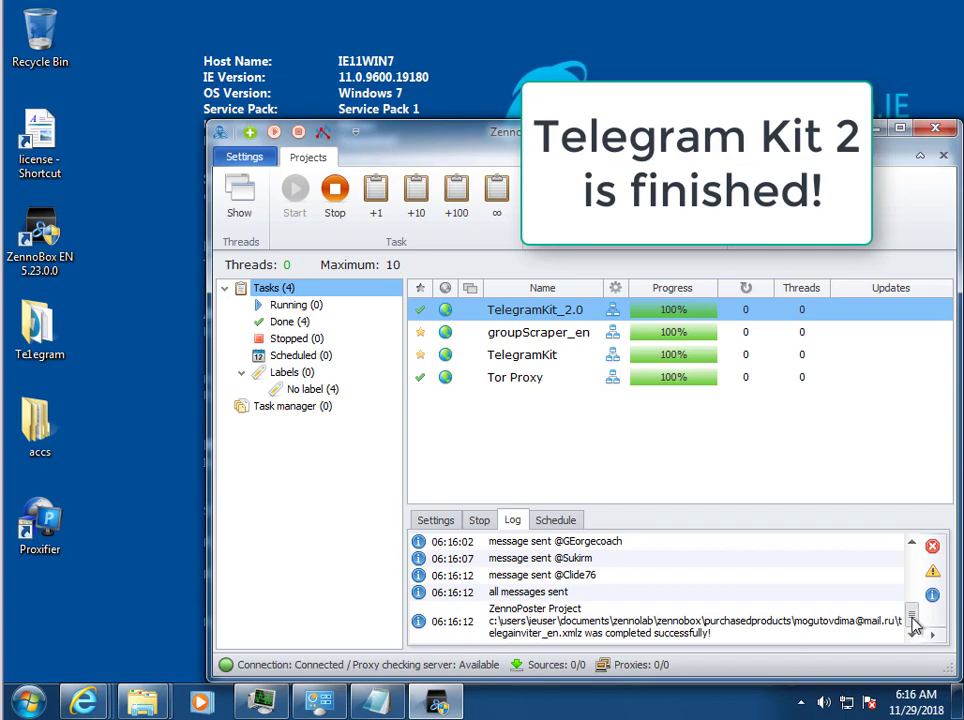
mouse_move(912, 622)
mouse_down()
mouse_move(912, 570)
mouse_move(921, 638)
mouse_up()
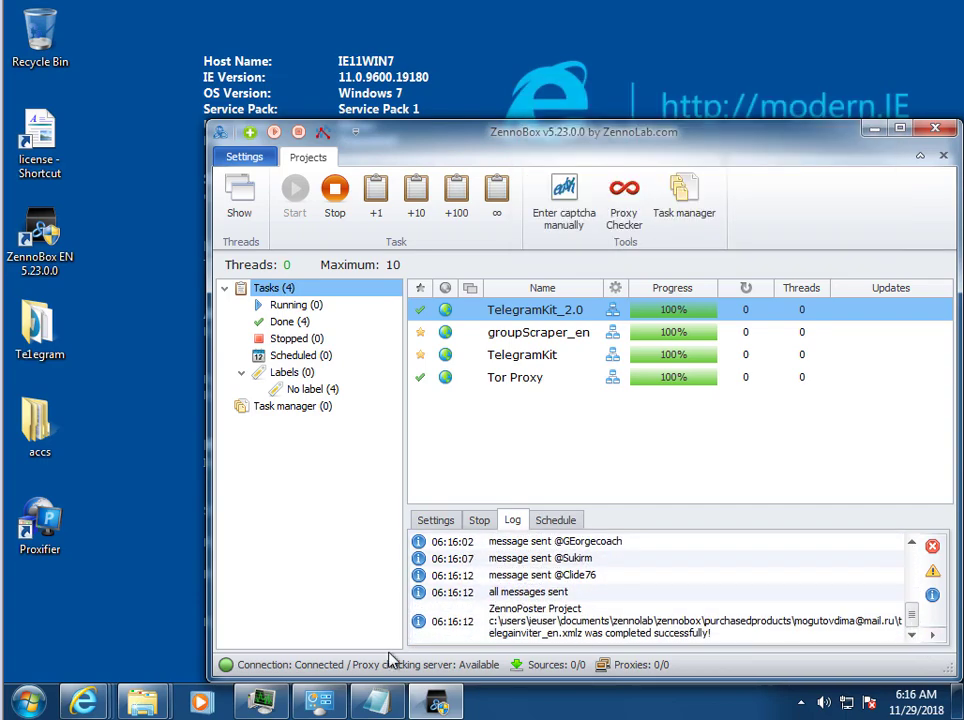
- Open the usernames_crypto-signals workbook from the project folder and review the last user rows
mouse_move(143, 704)
click(344, 603)
double_click(557, 541)
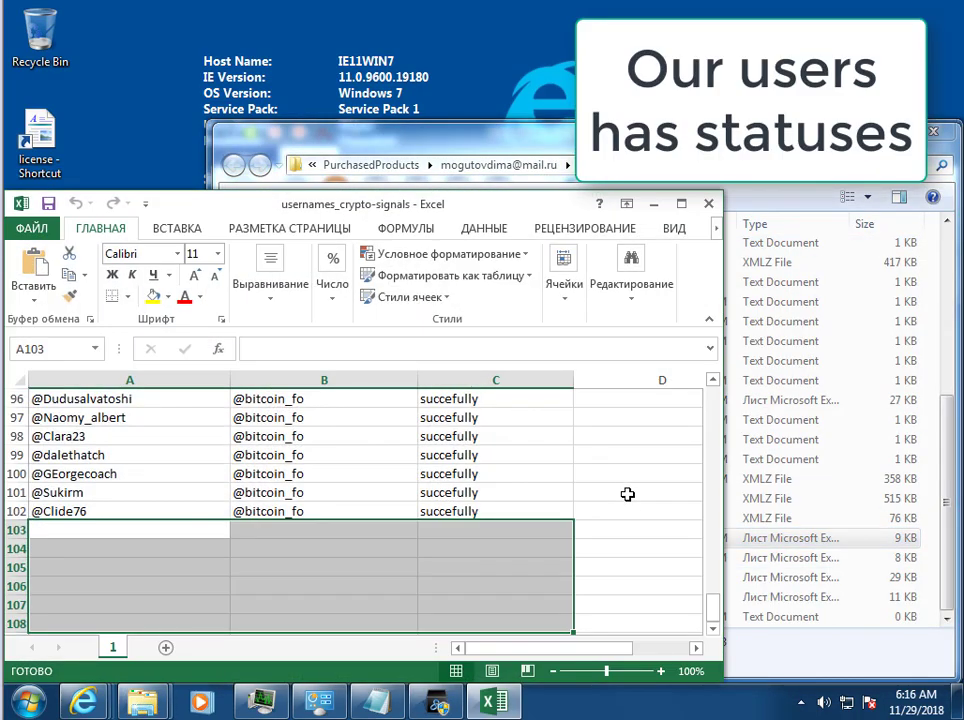
click(643, 512)
scroll(617, 529, up, 2)
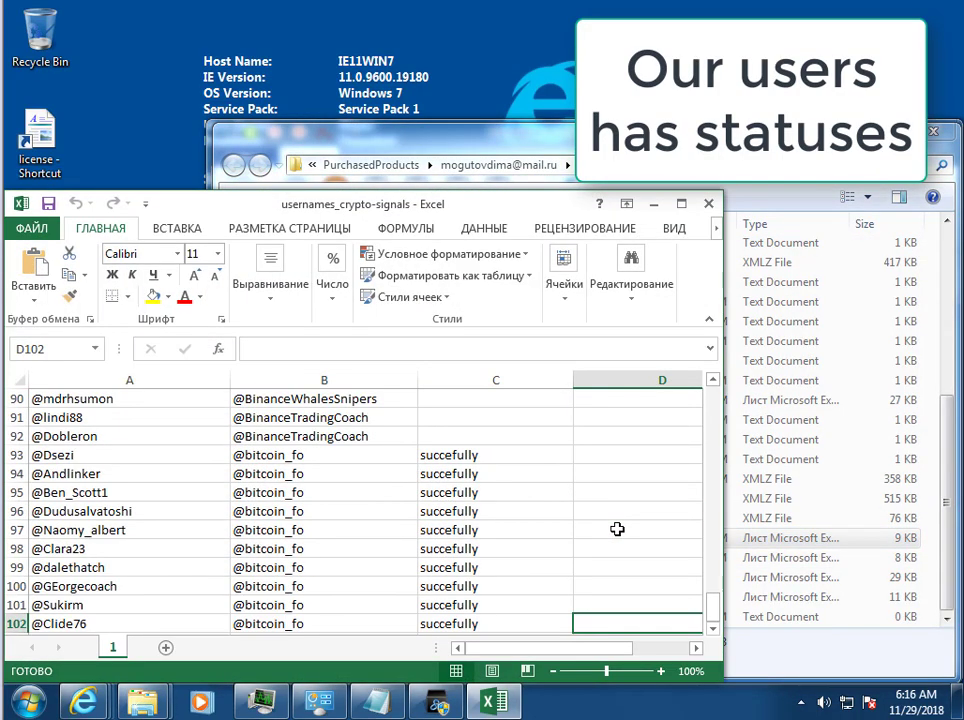
scroll(617, 529, down, 1)
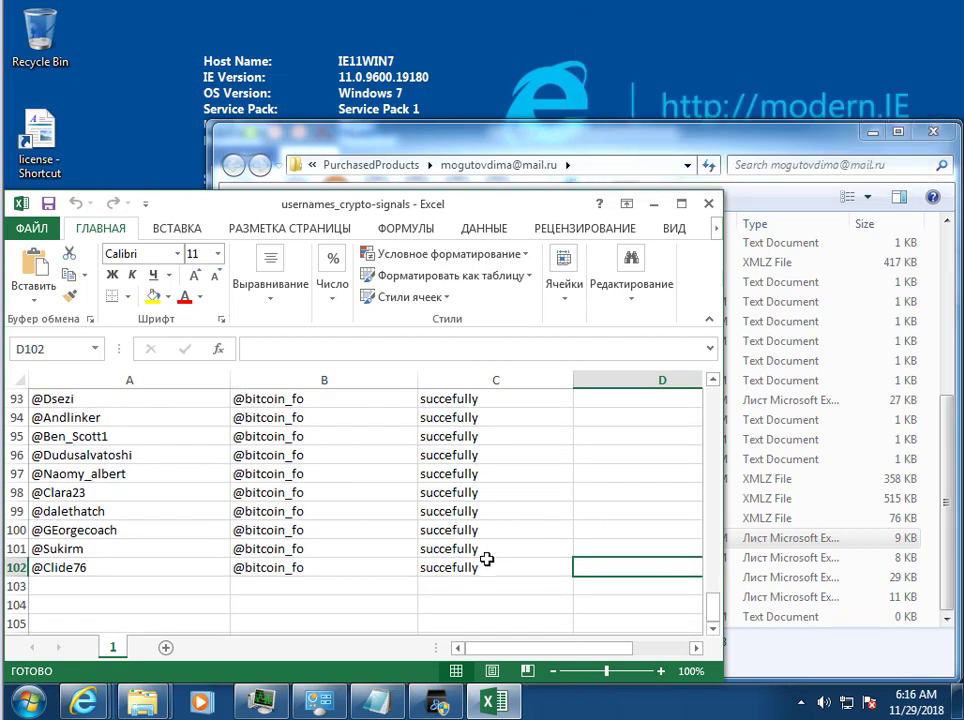
- Examine the statuses in C93:C102 and the rows above them, close the workbook and minimise the folder window
drag(497, 568, 518, 407)
scroll(583, 462, up, 1)
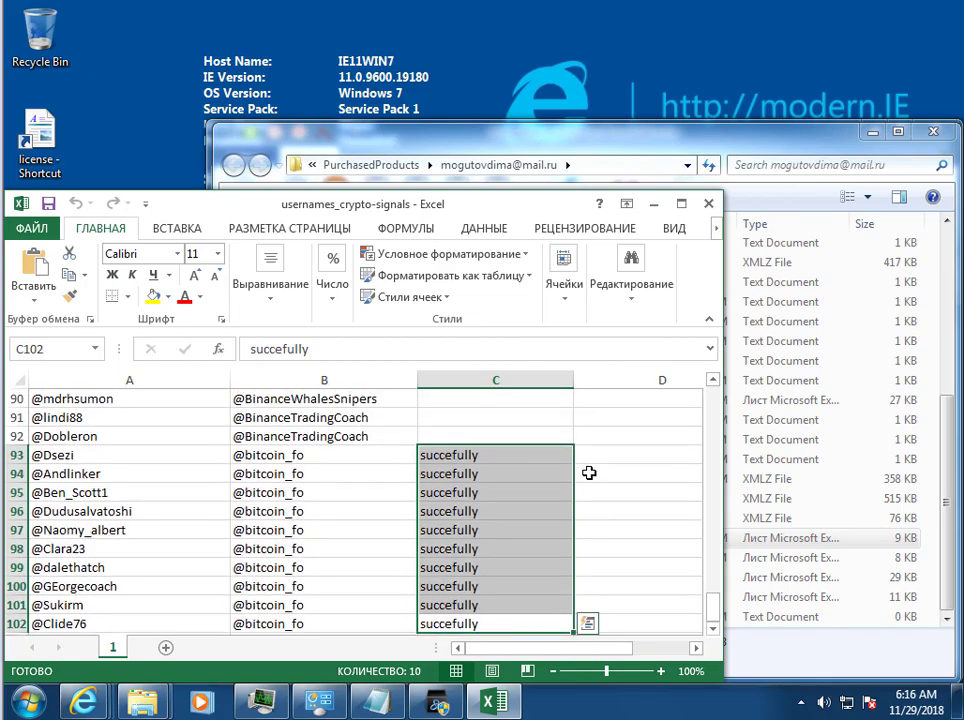
click(379, 472)
scroll(620, 520, up, 3)
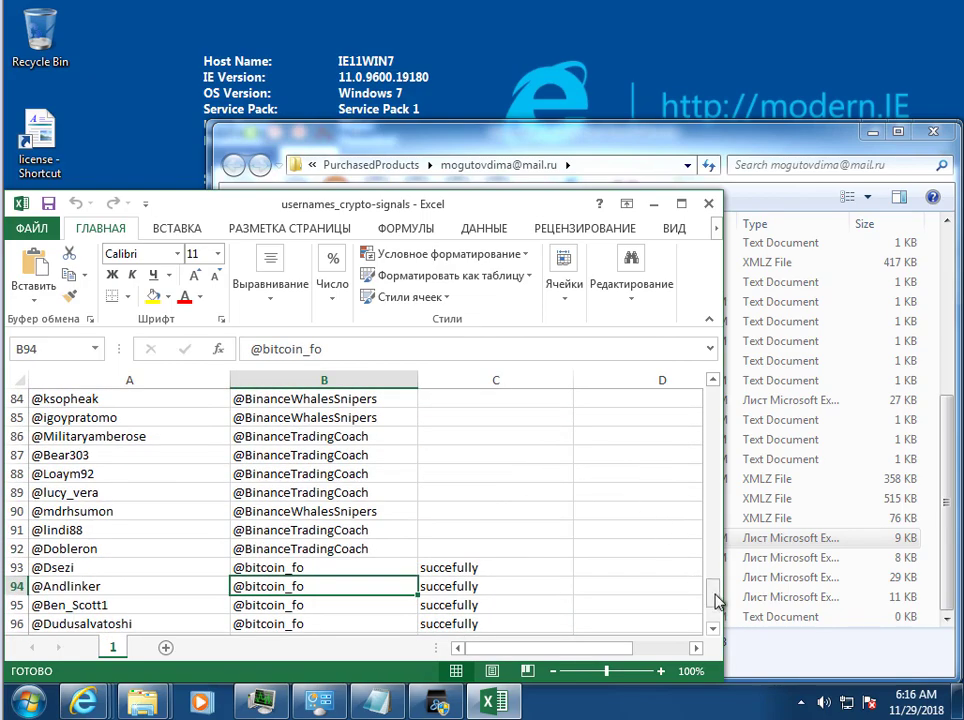
drag(720, 597, 690, 607)
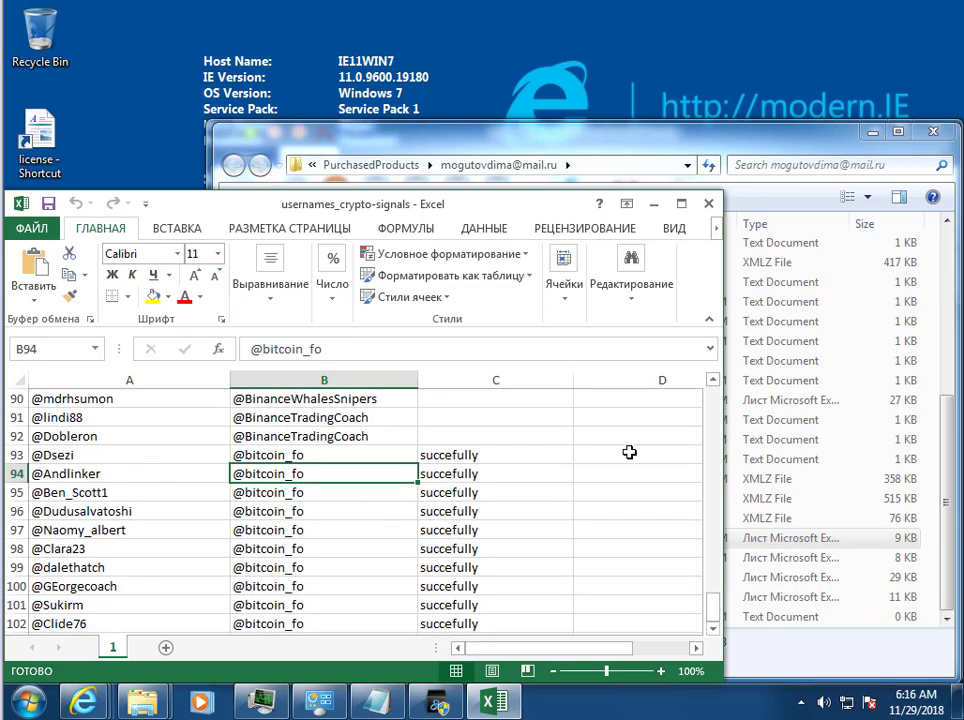
click(629, 452)
click(708, 203)
click(870, 132)
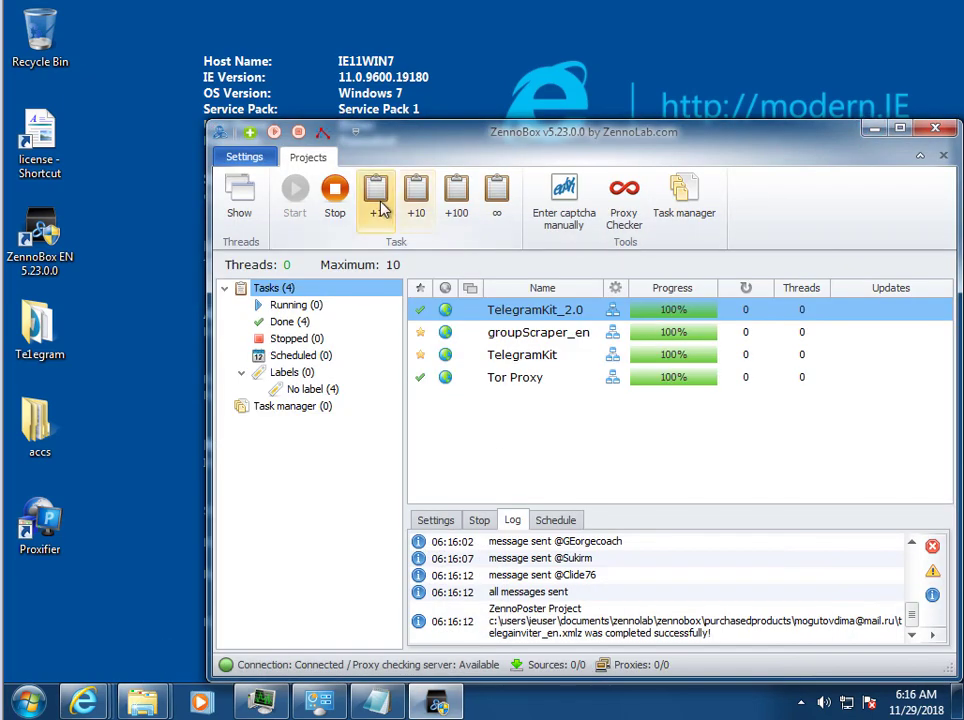
- Open the profiles workbook from the project folder, check the account statuses, close it and minimise the folder window
mouse_move(142, 703)
click(327, 615)
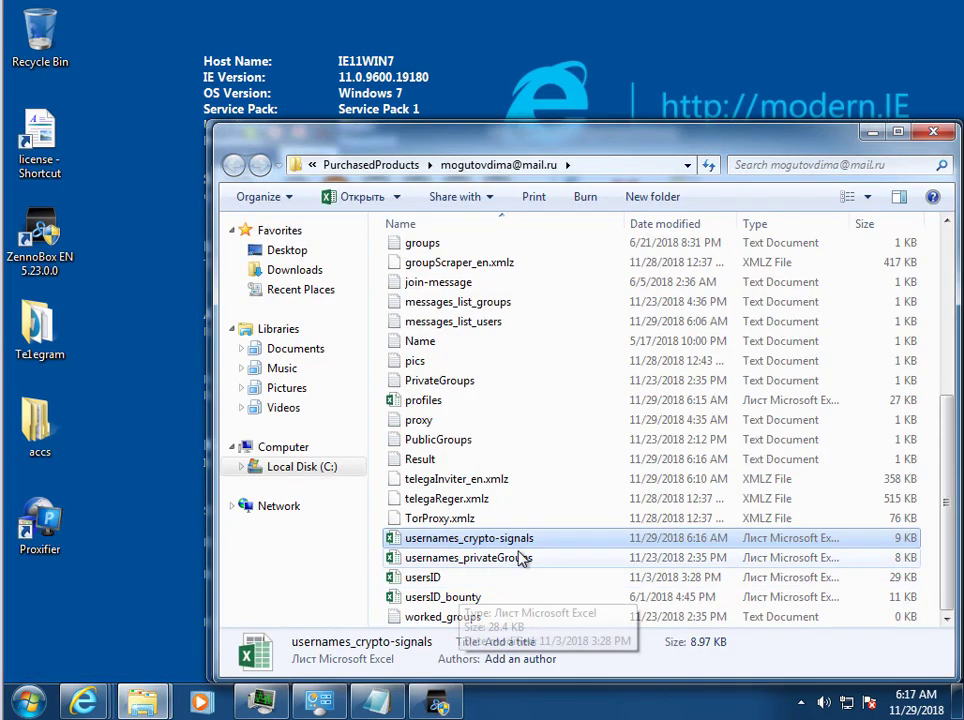
scroll(515, 580, up, 1)
click(503, 560)
double_click(491, 446)
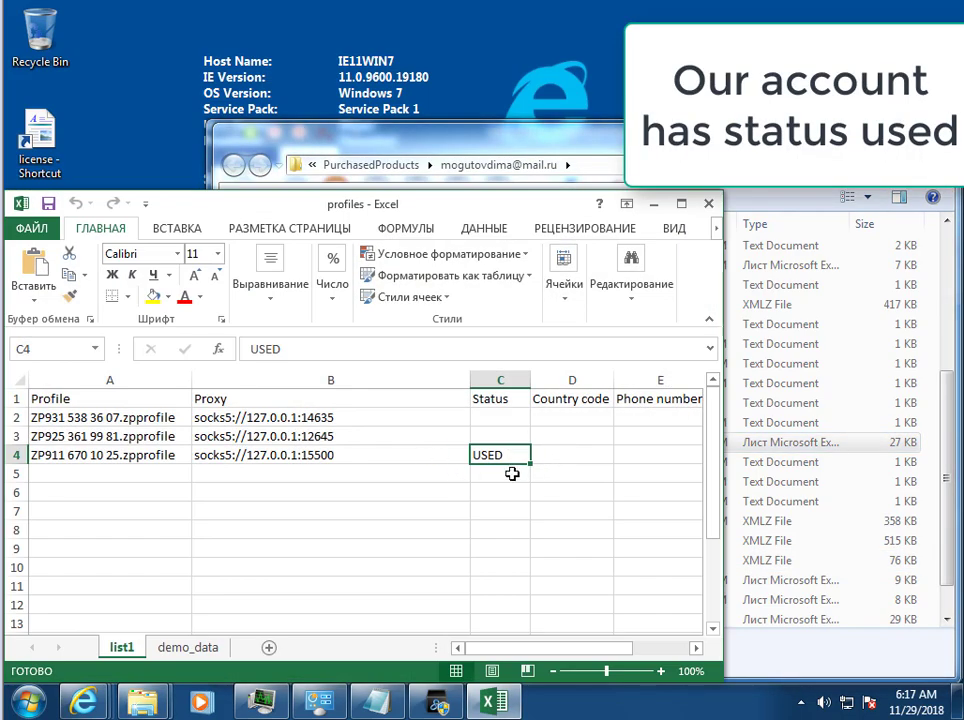
click(708, 203)
click(880, 134)
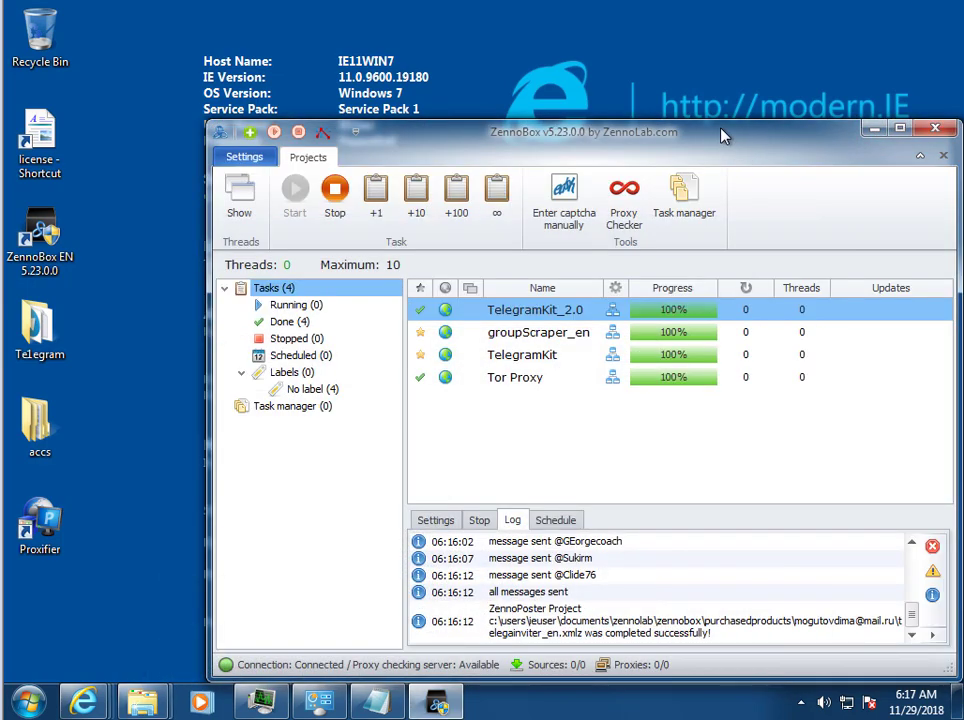
- Add one execution of TelegramKit_2.0 and check its log and maximum number of threads
click(376, 207)
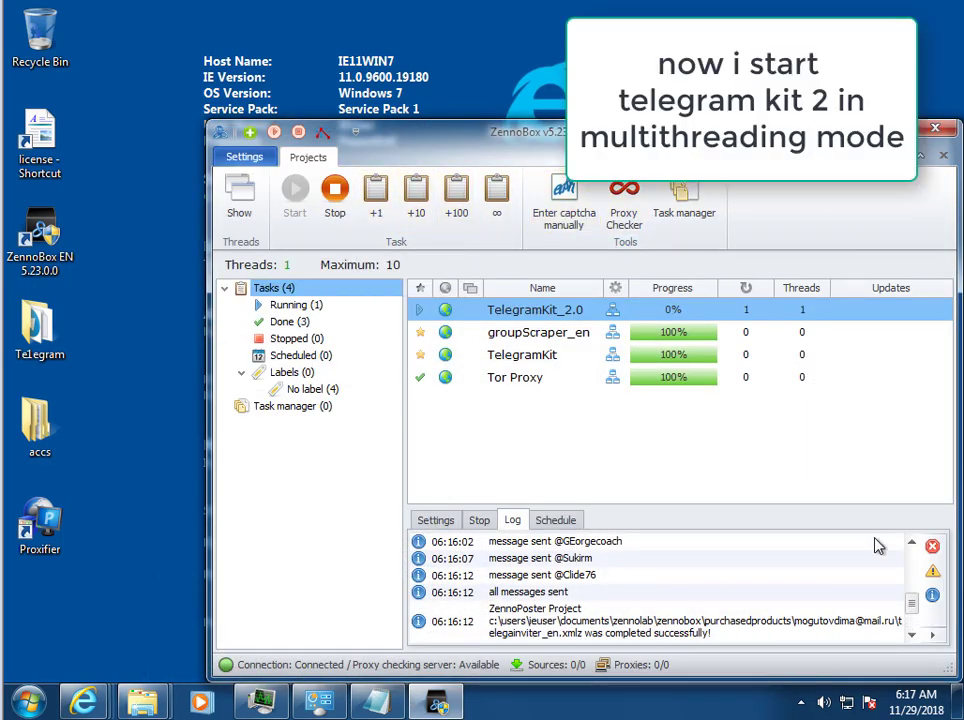
drag(916, 610, 911, 626)
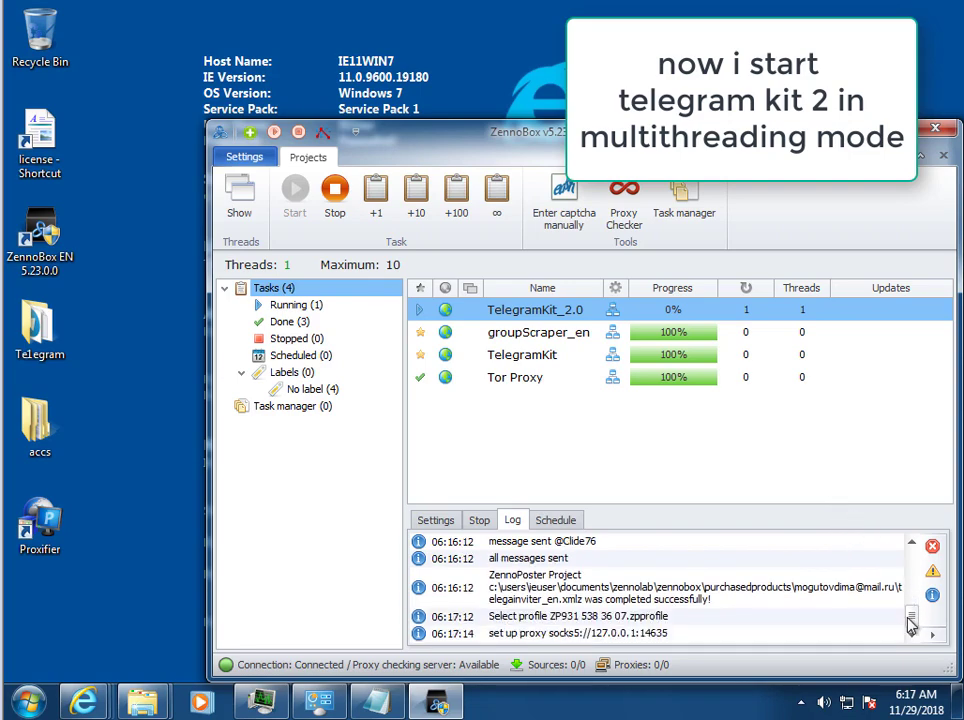
right_click(575, 318)
click(435, 520)
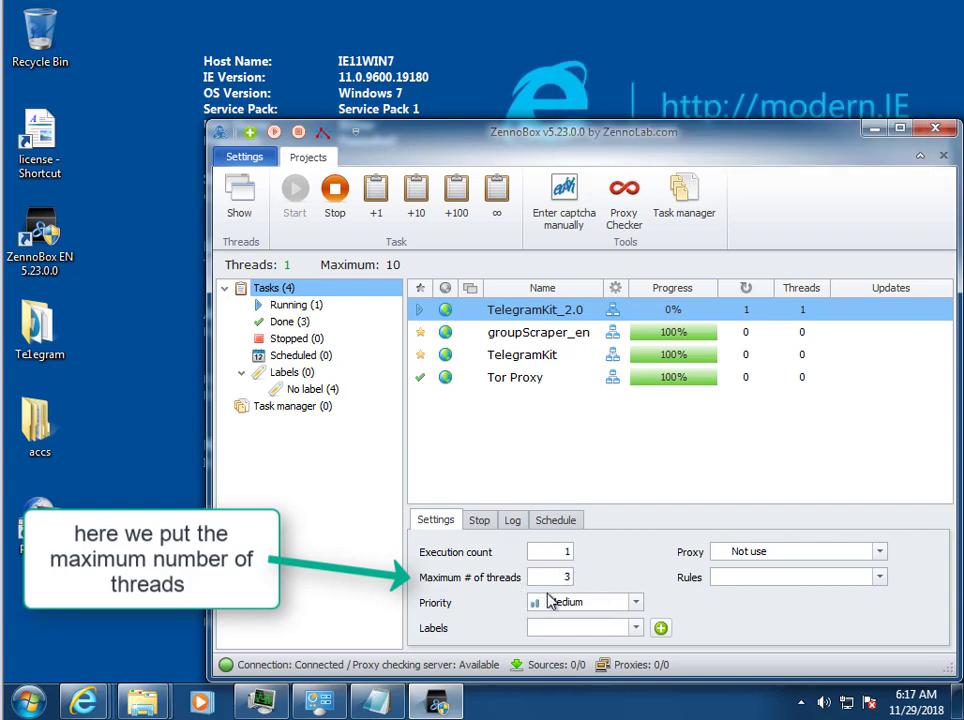
click(514, 527)
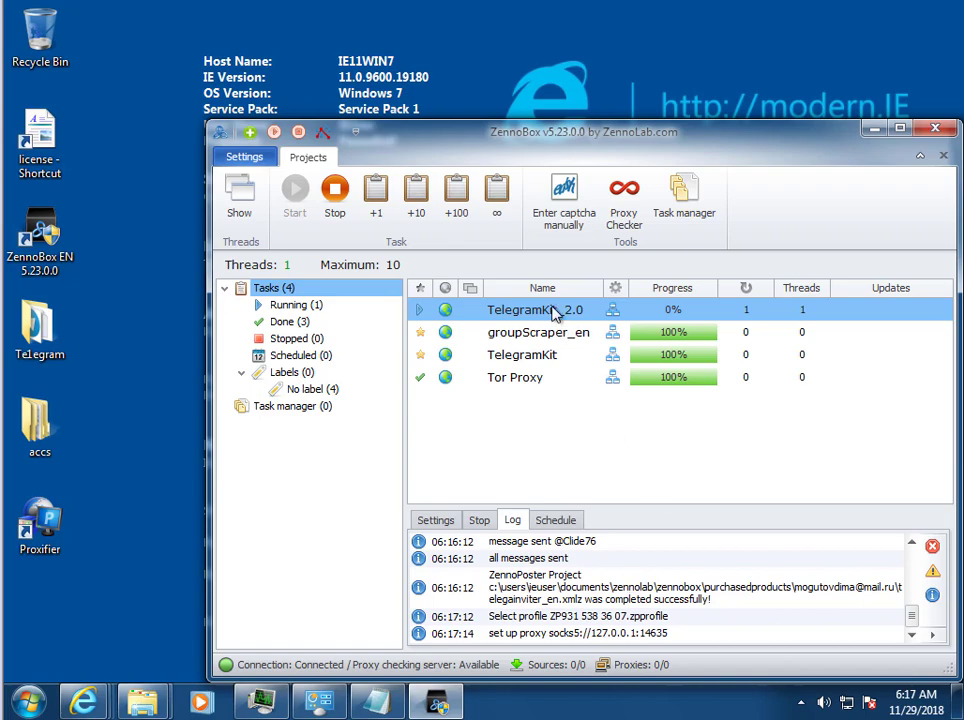
- Show the browser instance of TelegramKit_2.0, move its window clear of ZennoBox and return to the task list
right_click(555, 315)
click(568, 548)
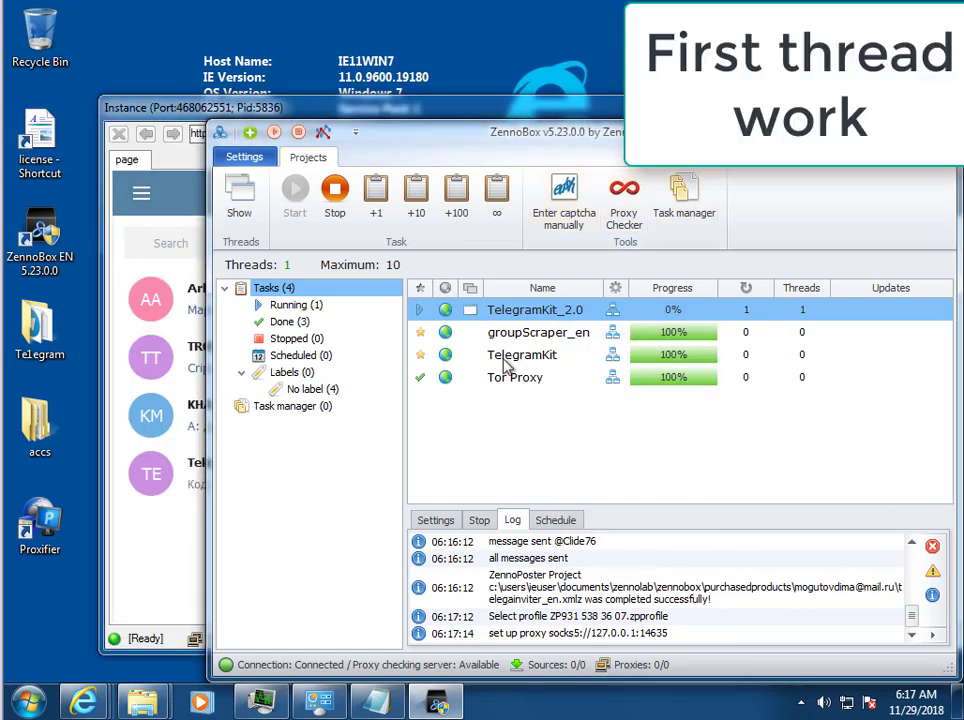
drag(452, 107, 378, 22)
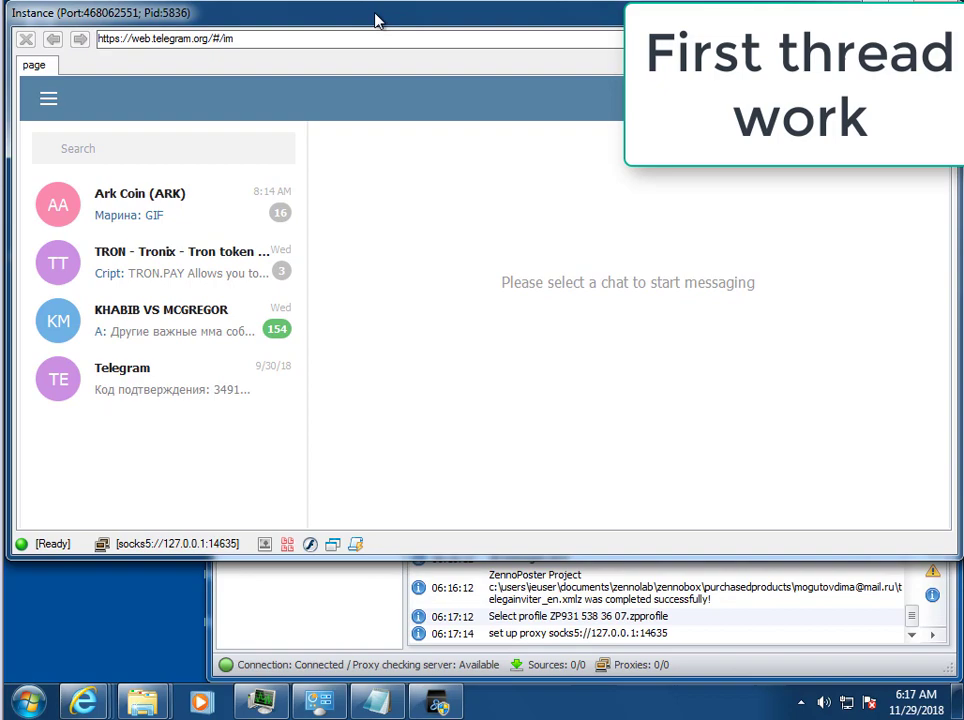
click(520, 620)
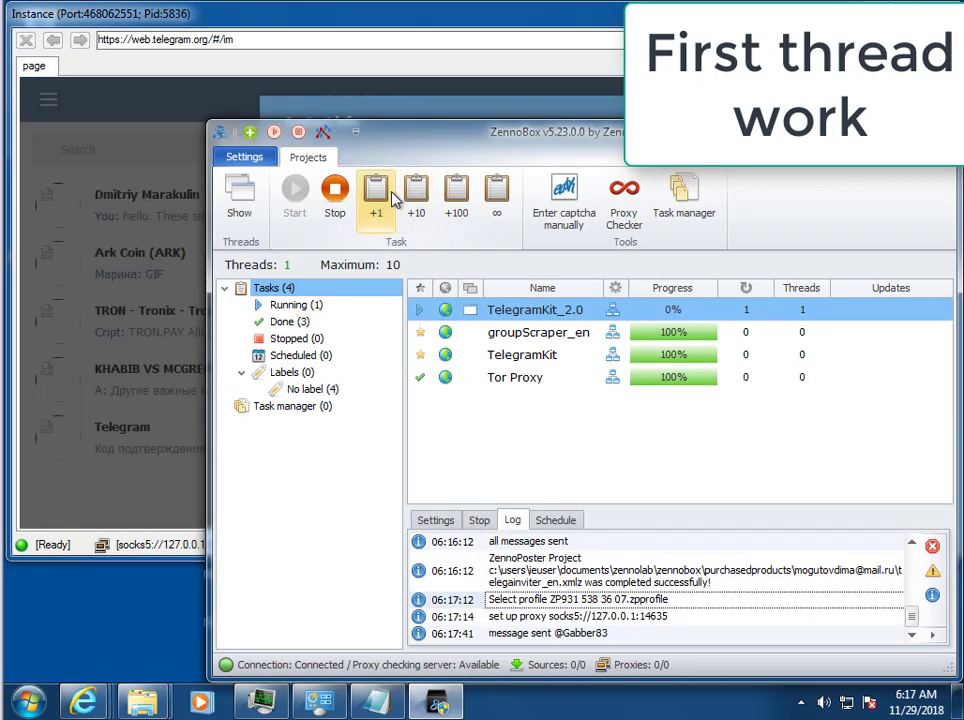
- Add another execution of TelegramKit_2.0 to start a second thread and display the task's execution settings
click(376, 207)
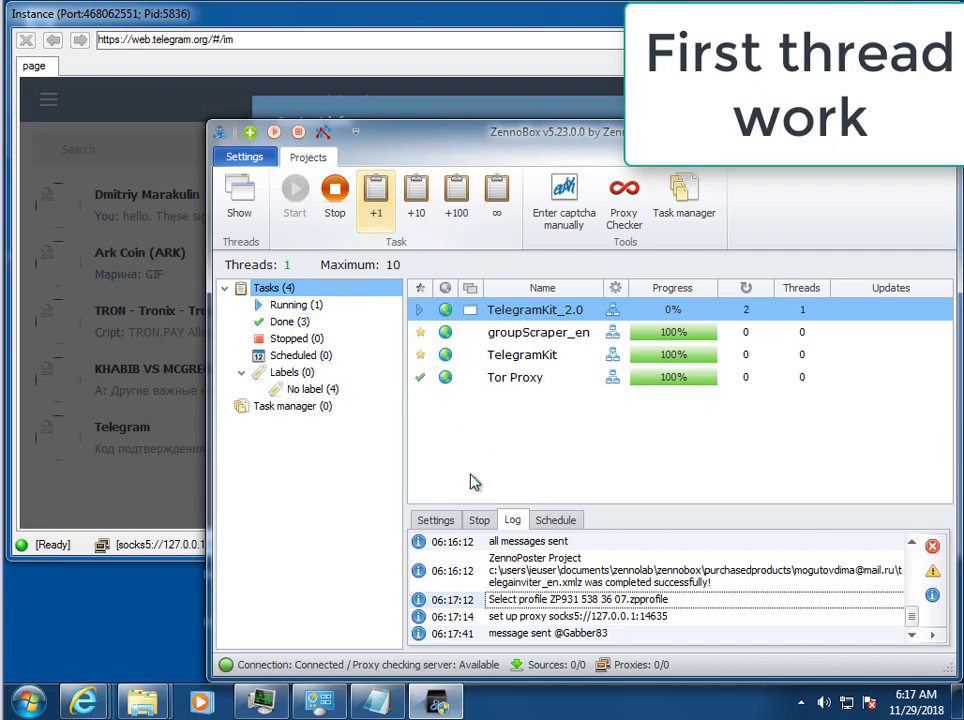
click(436, 520)
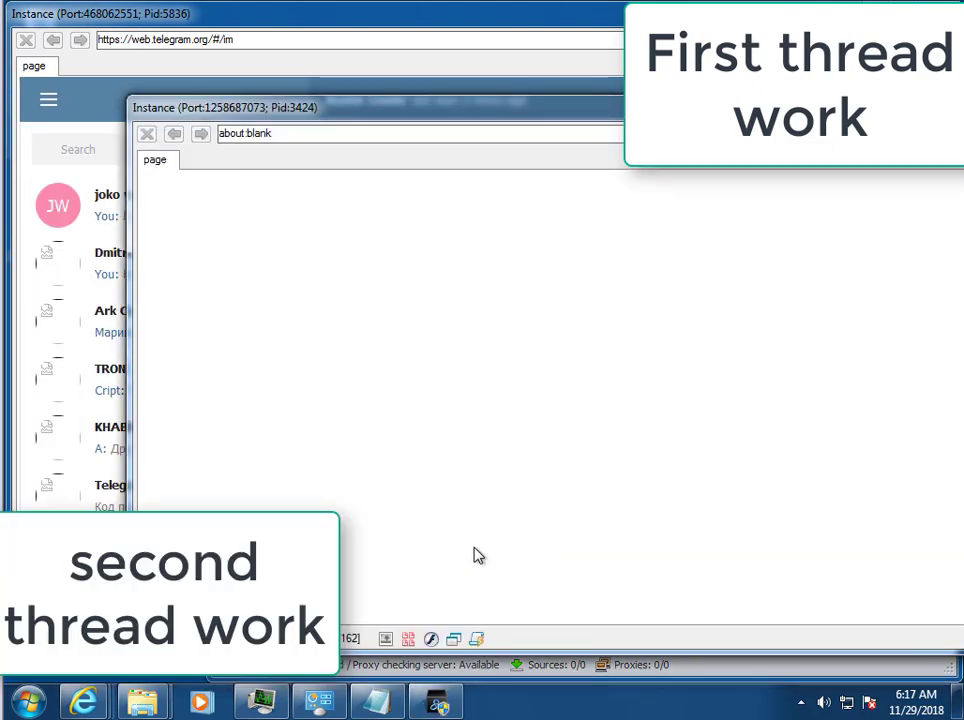
click(493, 660)
click(437, 521)
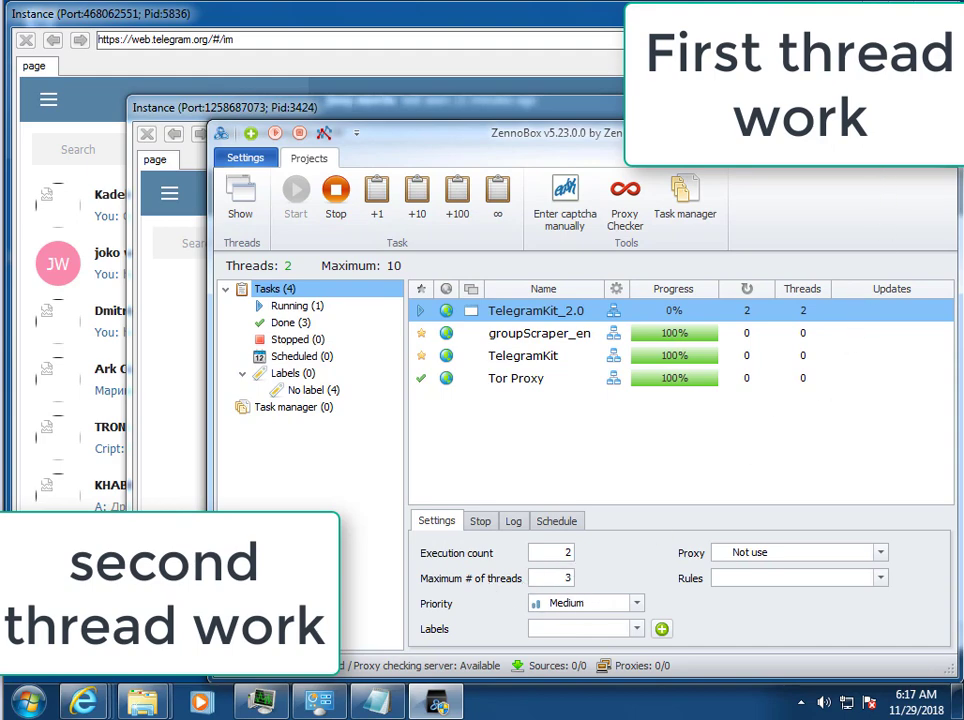
- Watch both browser instances sending messages and review the sent-message entries in the task's log
click(884, 132)
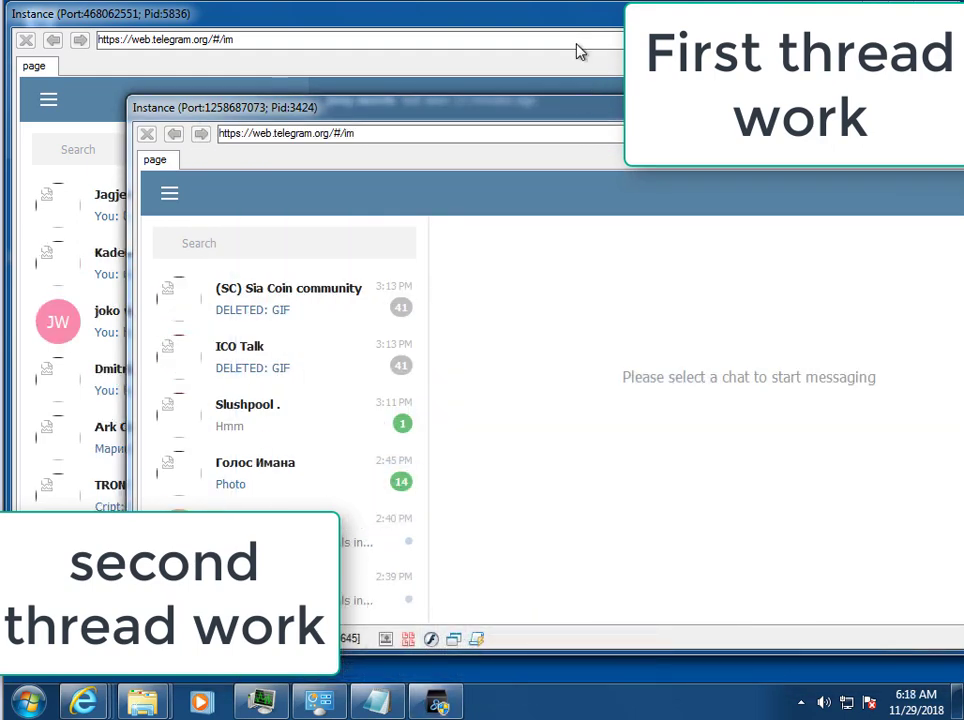
click(286, 23)
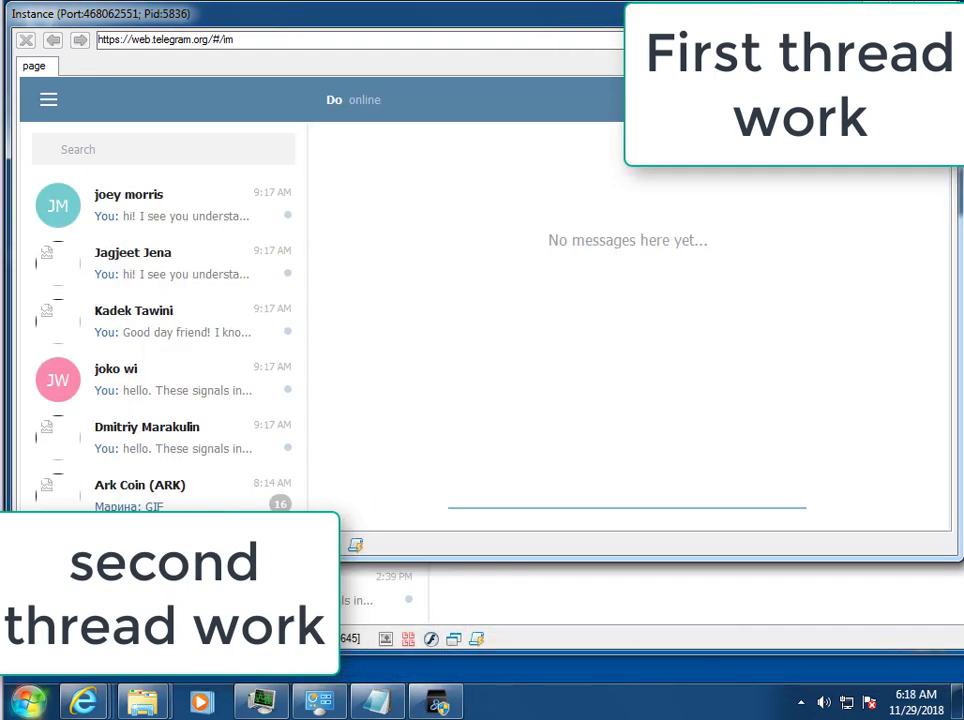
click(437, 704)
click(515, 523)
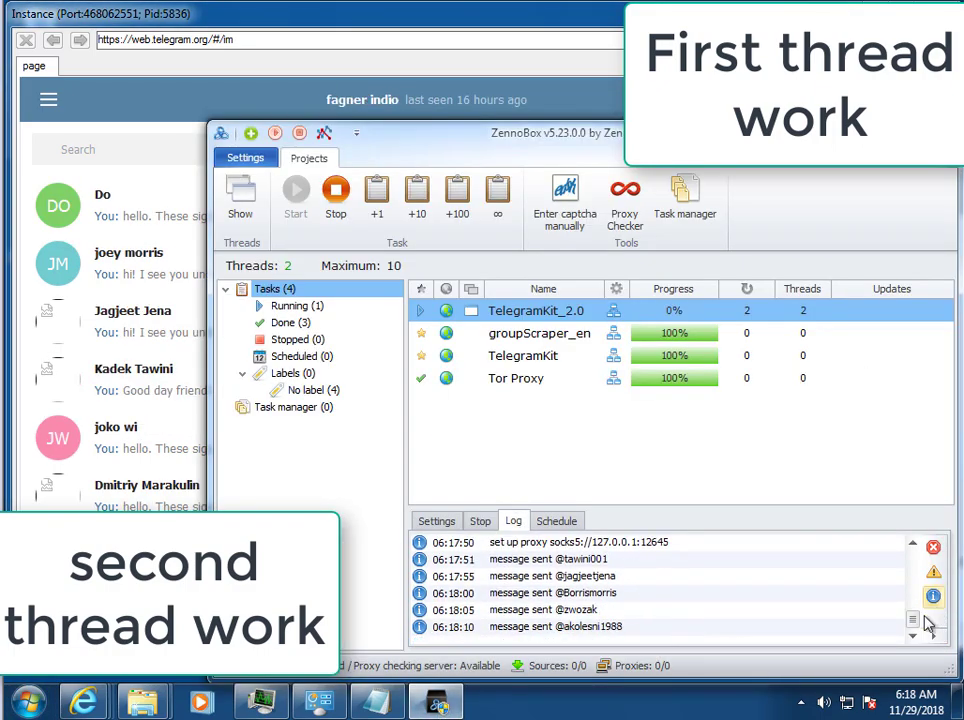
click(296, 706)
click(437, 704)
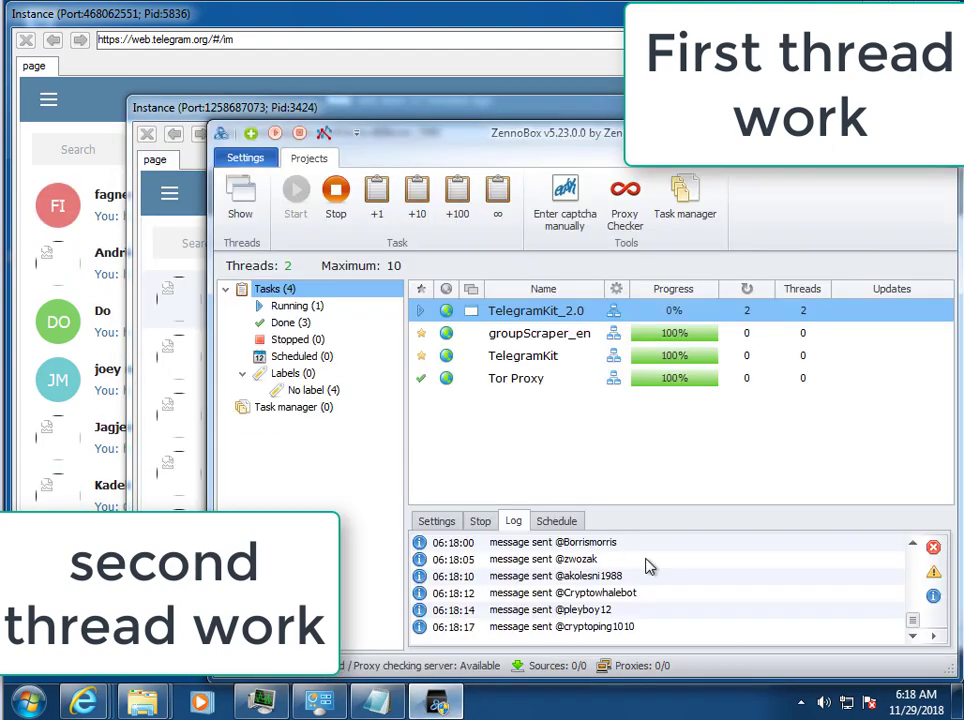
- Hide the browser instances of TelegramKit_2.0
right_click(562, 316)
click(645, 673)
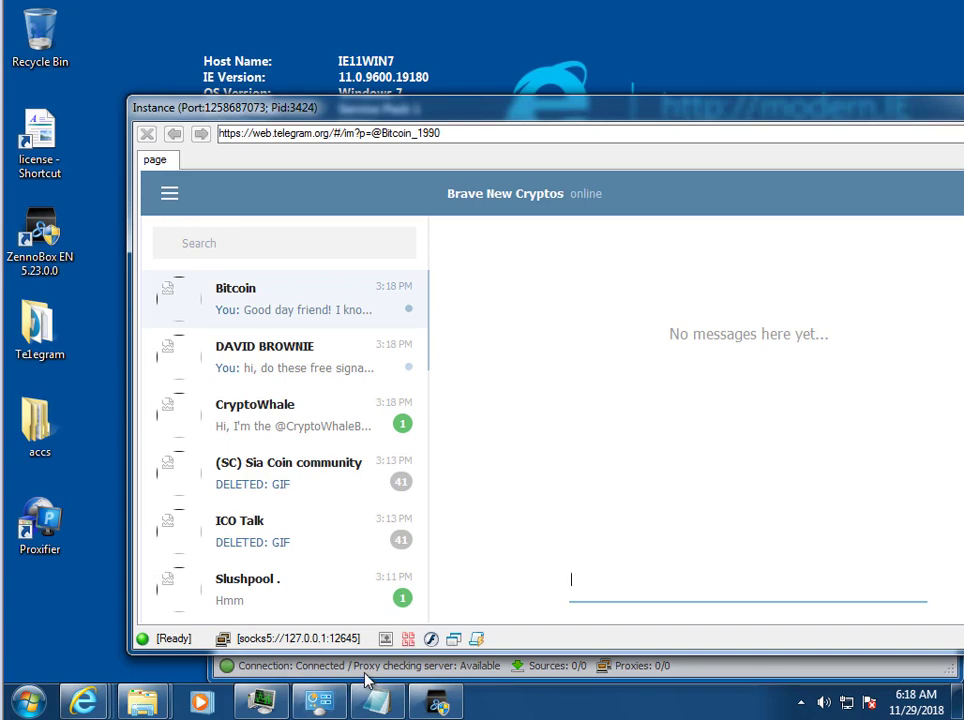
click(368, 674)
right_click(577, 313)
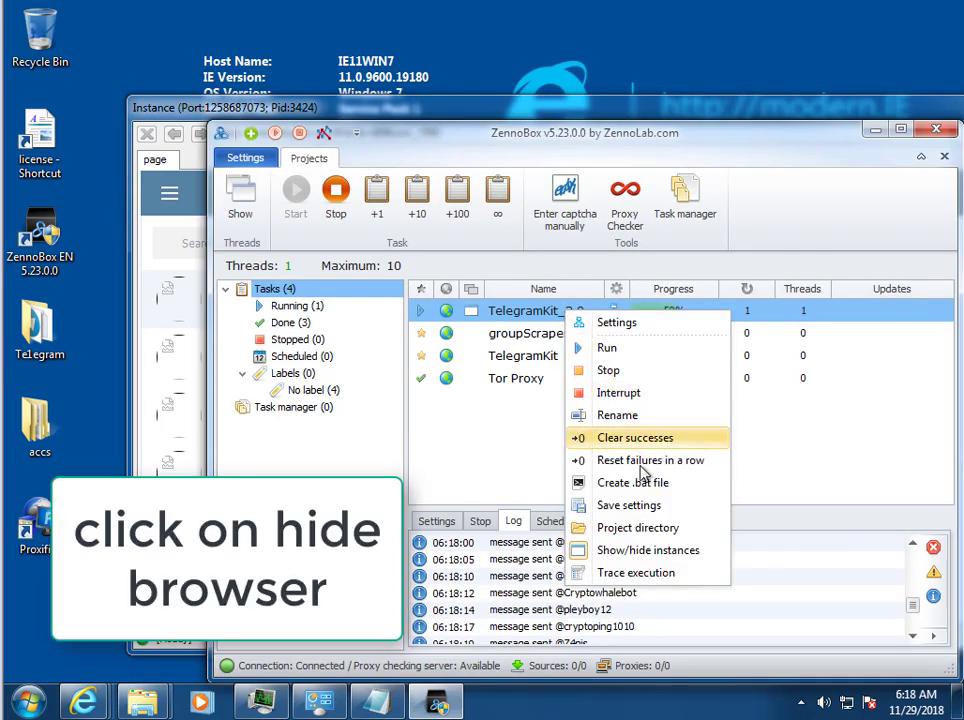
click(645, 552)
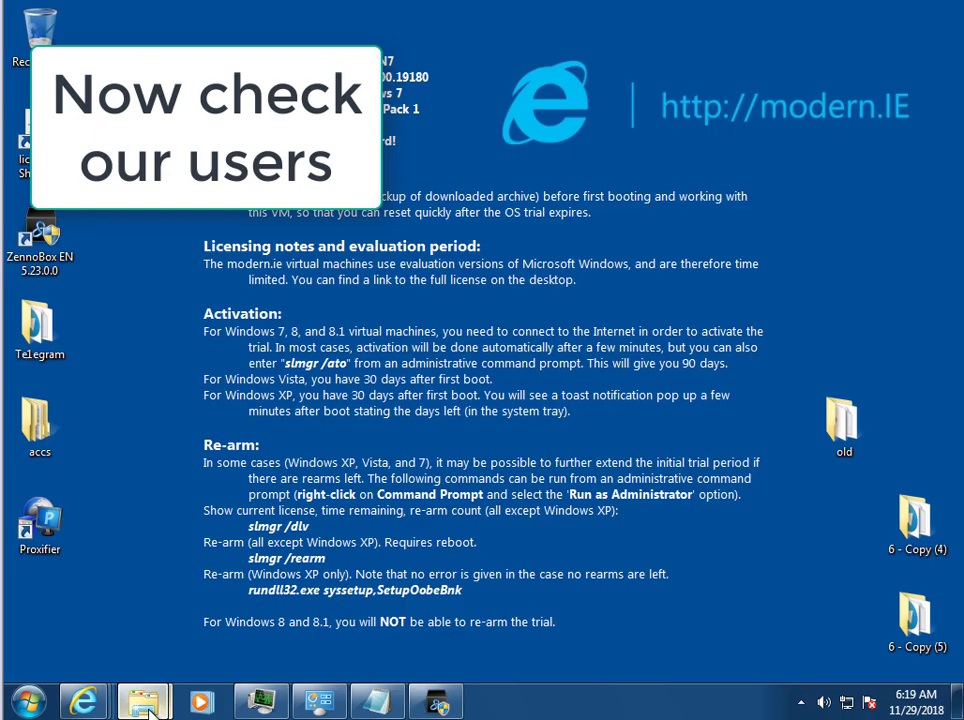
- Open the usernames_crypto-signals workbook from the project folder and find the first user row with a status
mouse_move(142, 700)
click(280, 603)
click(440, 521)
scroll(486, 539, down, 1)
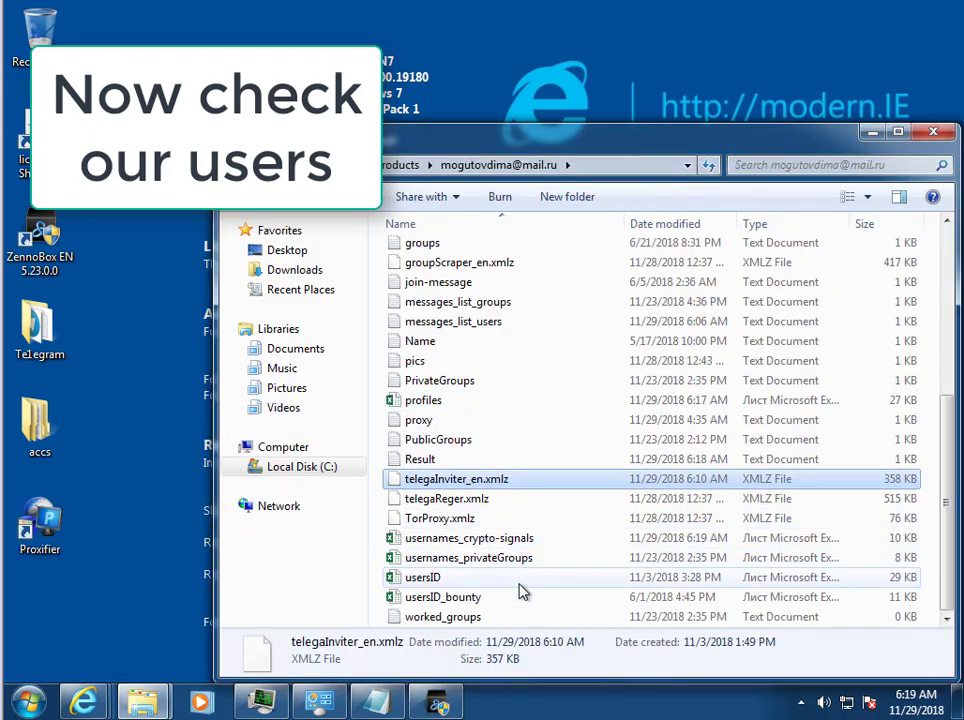
double_click(527, 540)
click(625, 495)
scroll(630, 497, up, 7)
scroll(630, 497, up, 2)
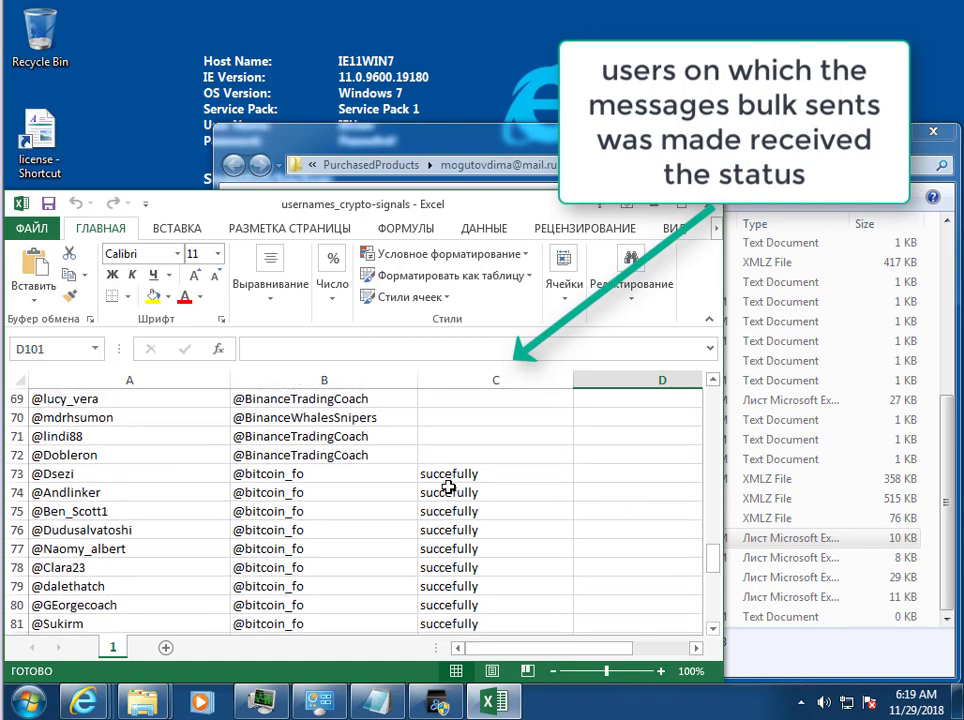
- Examine the statuses in C73:C102 and the rows above them, and close the workbook
click(460, 474)
drag(463, 483, 493, 561)
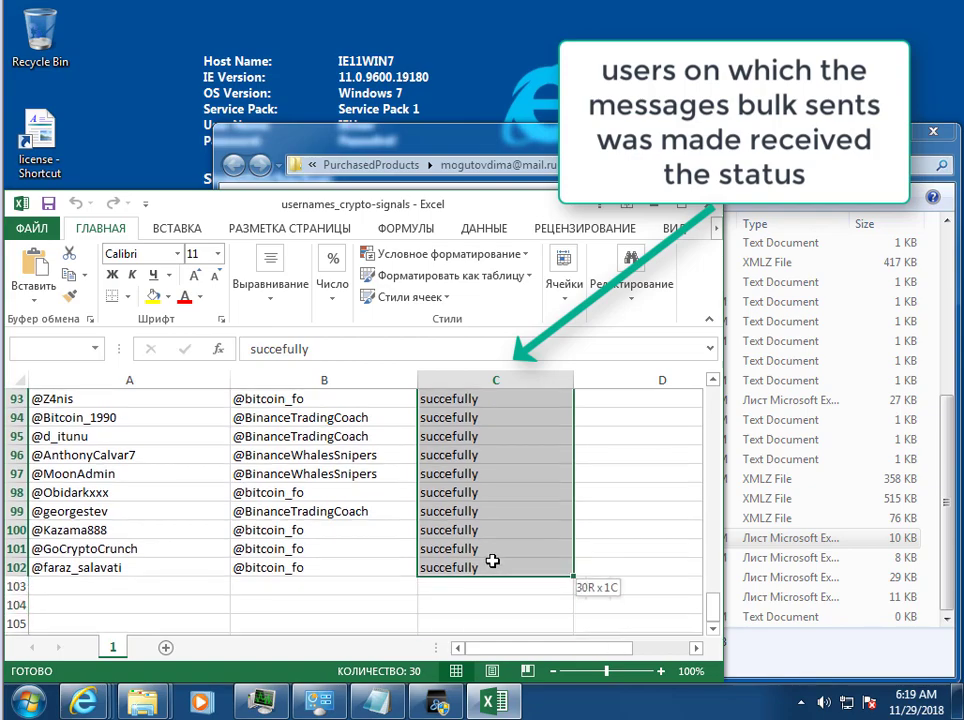
click(597, 548)
scroll(588, 567, up, 10)
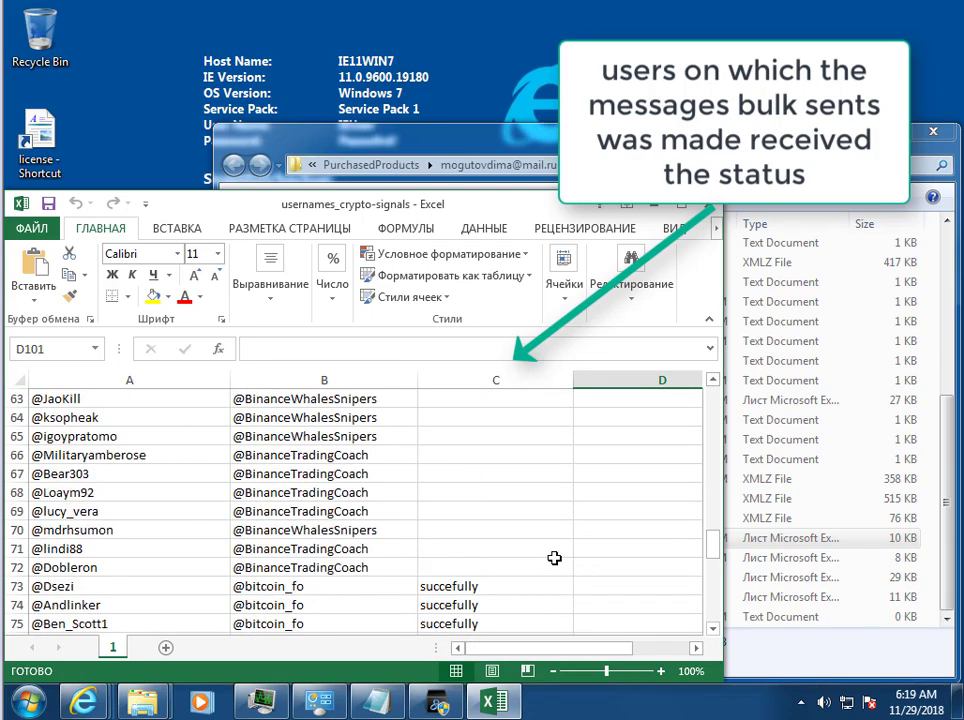
click(322, 592)
drag(714, 560, 717, 609)
click(708, 204)
- Return to the project folder and open the profiles workbook
click(470, 577)
key(alt+Tab)
click(140, 703)
click(338, 606)
double_click(482, 398)
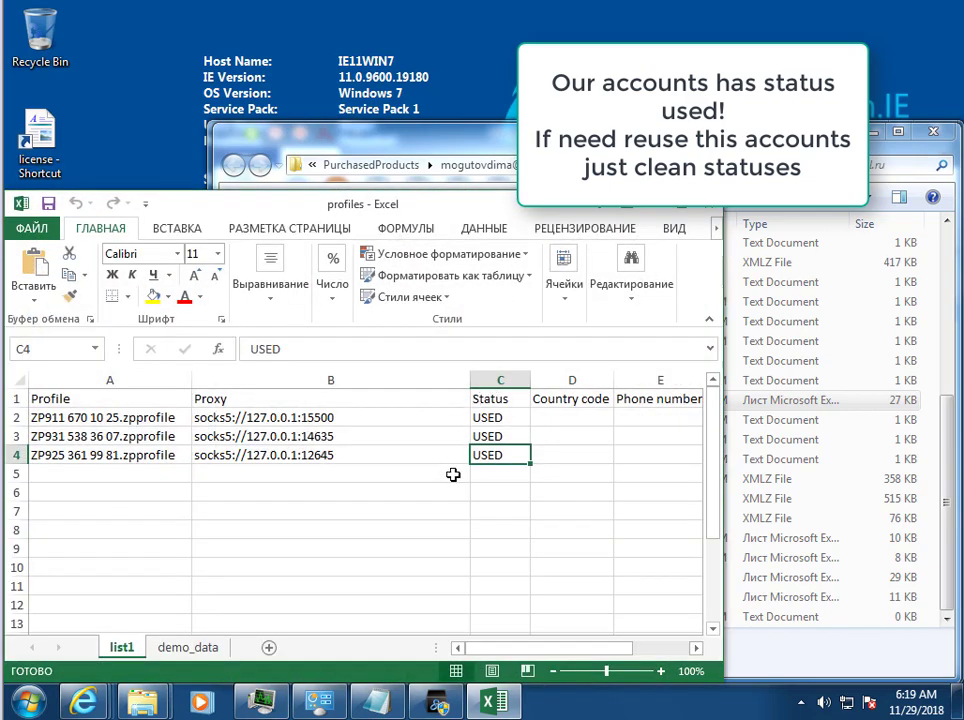
- Select the account statuses in C2:C4 to examine them, and close the profiles workbook
click(452, 490)
drag(511, 416, 483, 447)
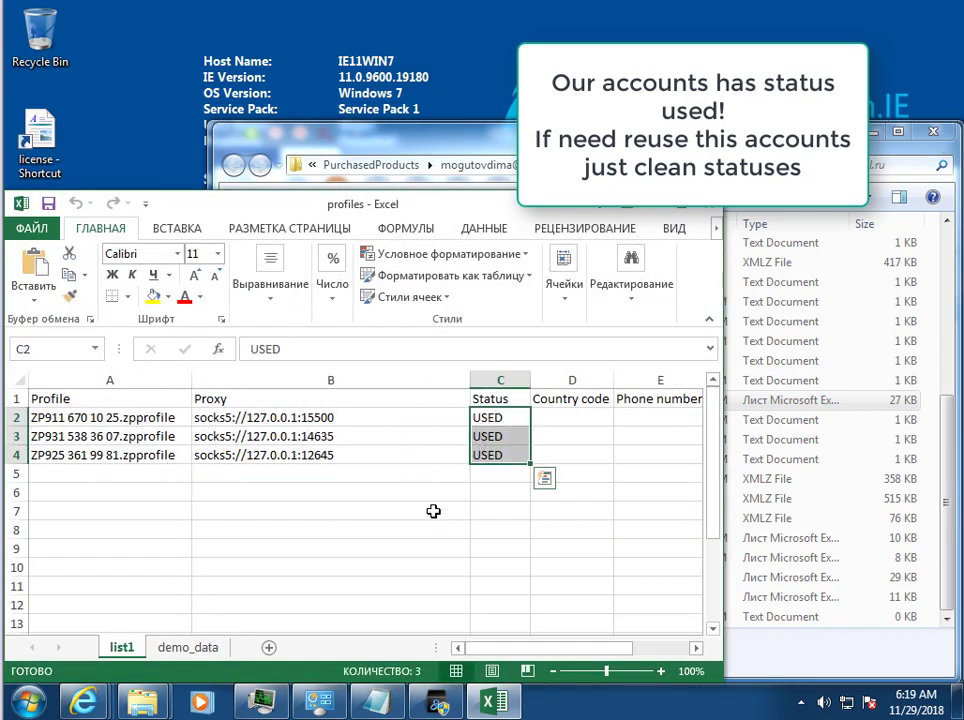
click(433, 511)
click(710, 205)
- Open messages_list_users from the project folder, review its message text, close it and minimise the folder window
click(724, 420)
double_click(453, 321)
drag(852, 300, 211, 192)
click(862, 150)
scroll(949, 388, up, 5)
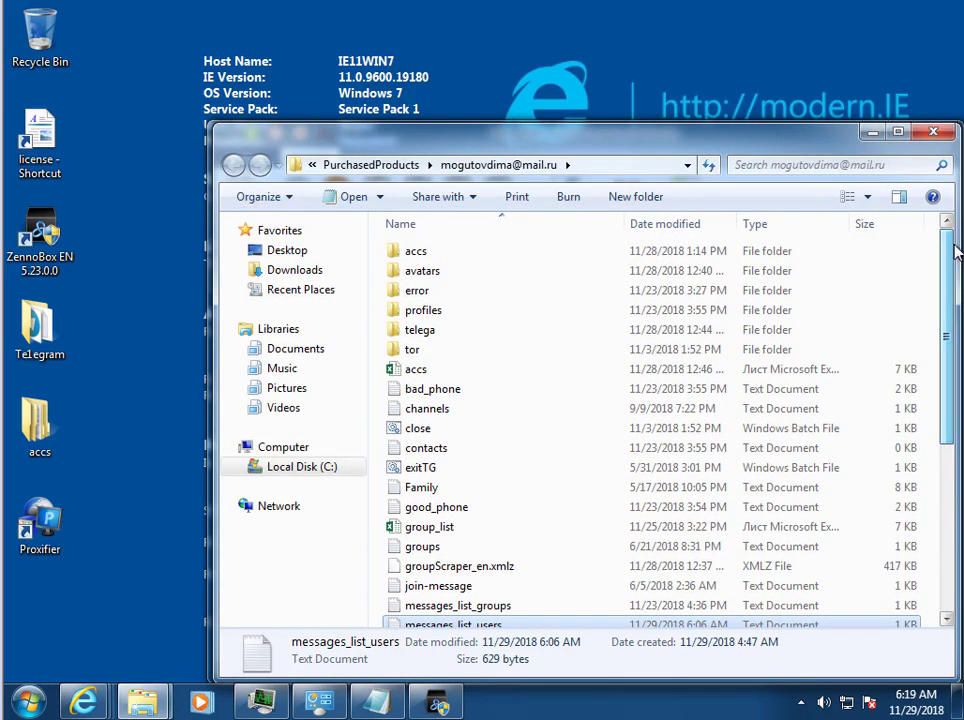
click(870, 132)
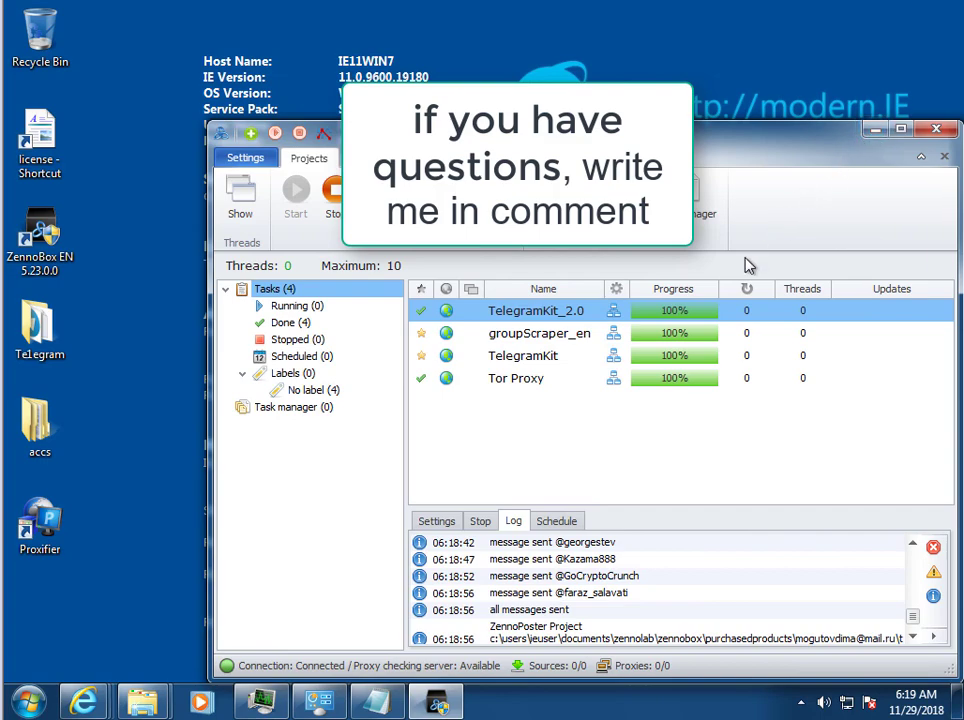